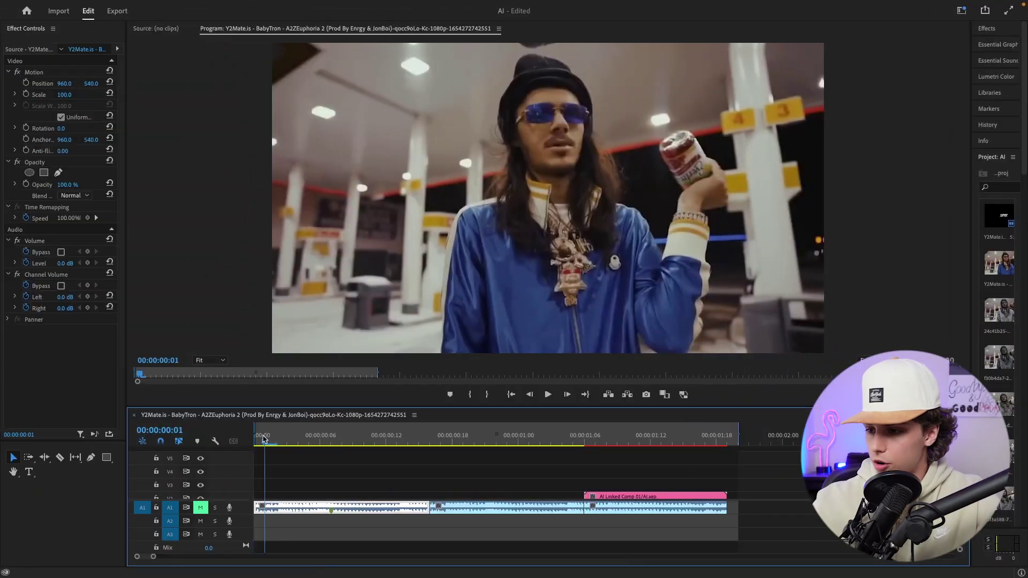
# - Export the frame at 00:00:00:07 as a PNG named 1 in the AI folder on the desktop
pyautogui.moveTo(263, 439); pyautogui.dragTo(336, 442)
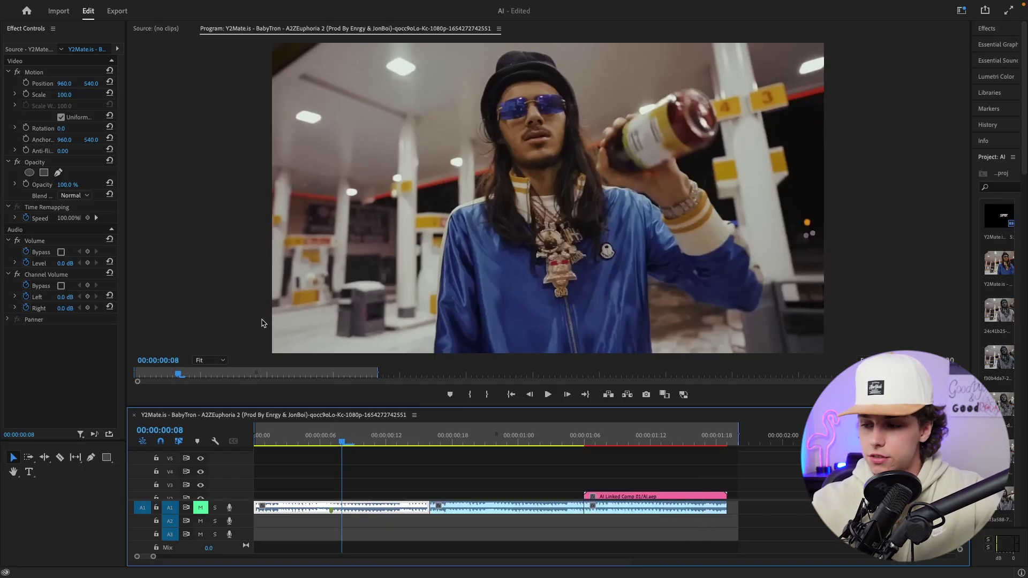
pyautogui.moveTo(343, 443)
pyautogui.mouseDown()
pyautogui.moveTo(333, 444)
pyautogui.moveTo(375, 444)
pyautogui.moveTo(321, 444)
pyautogui.moveTo(454, 444)
pyautogui.moveTo(333, 444)
pyautogui.mouseUp()
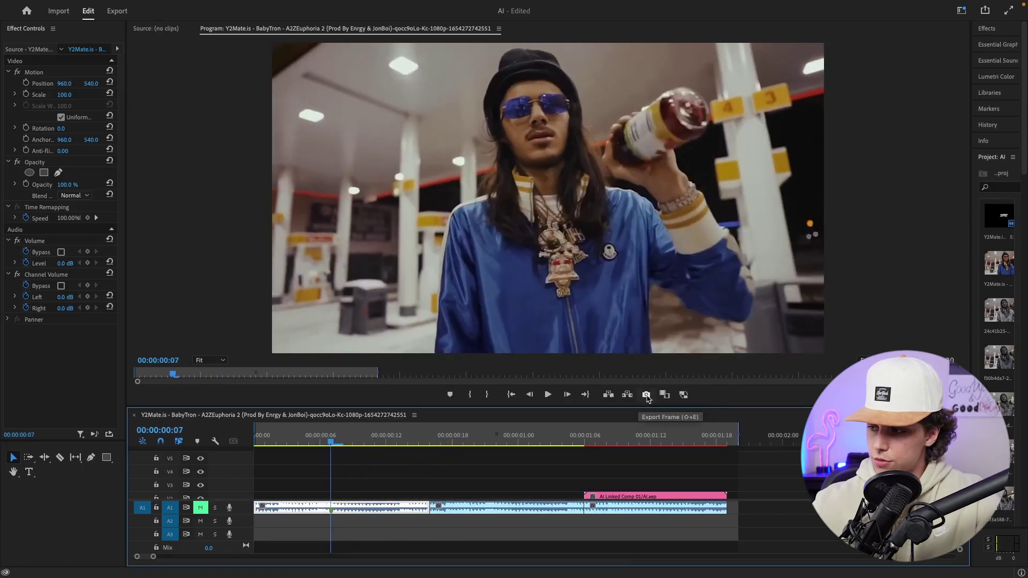
pyautogui.click(647, 394)
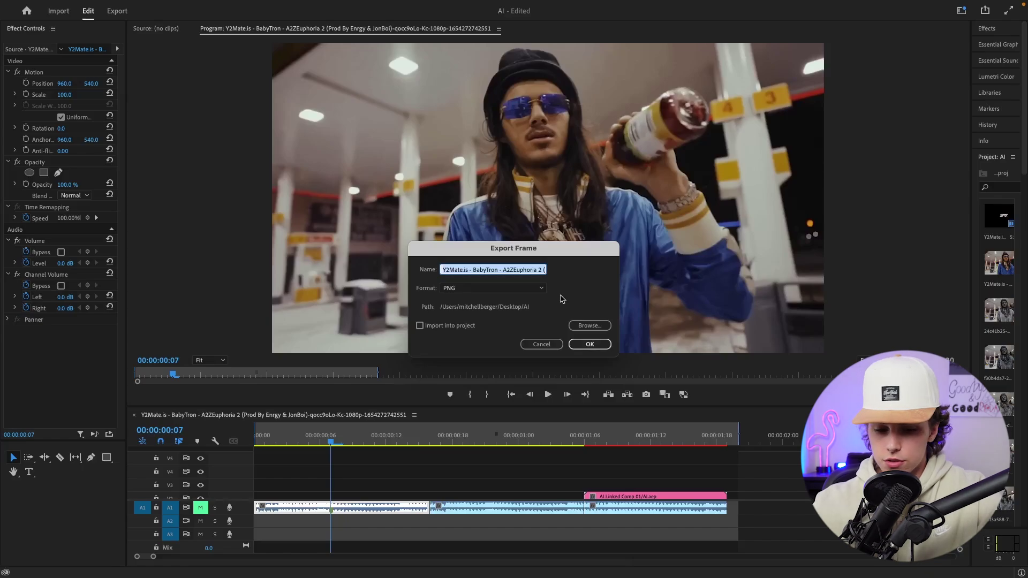
pyautogui.write('1')
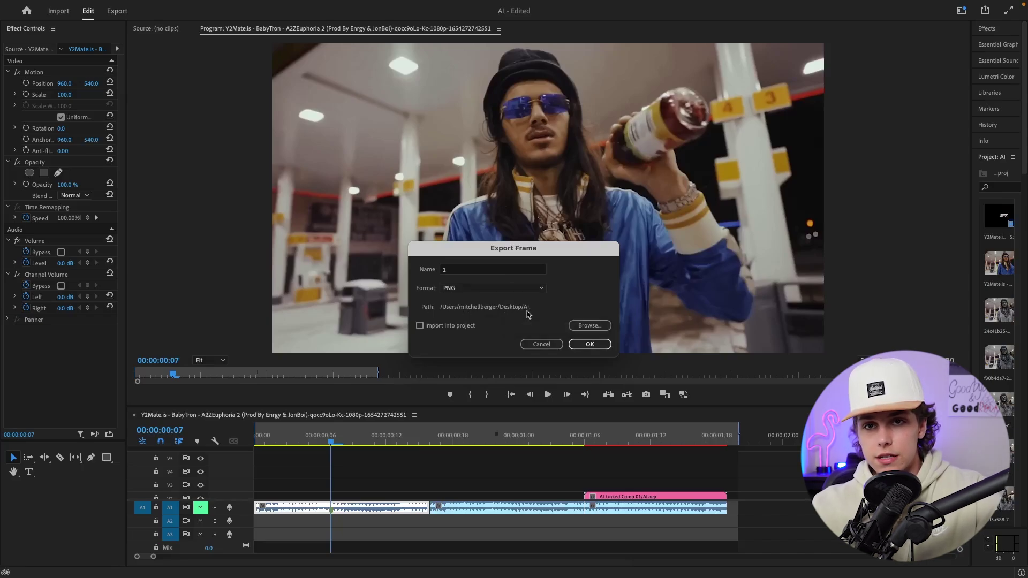
pyautogui.click(590, 345)
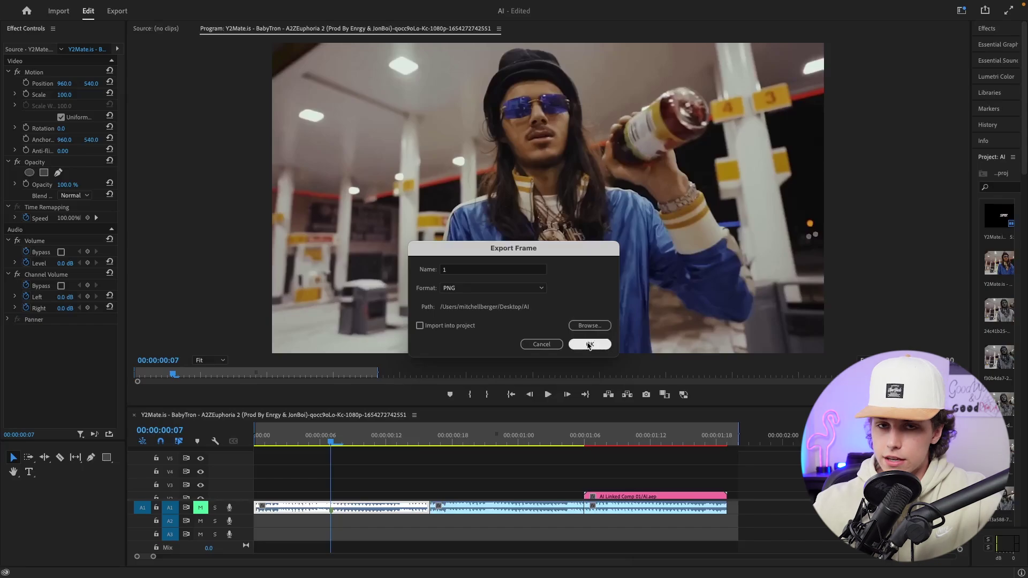
# - Export the following frame, 00:00:00:08, as a PNG named 2 in the same folder
pyautogui.press('Right')
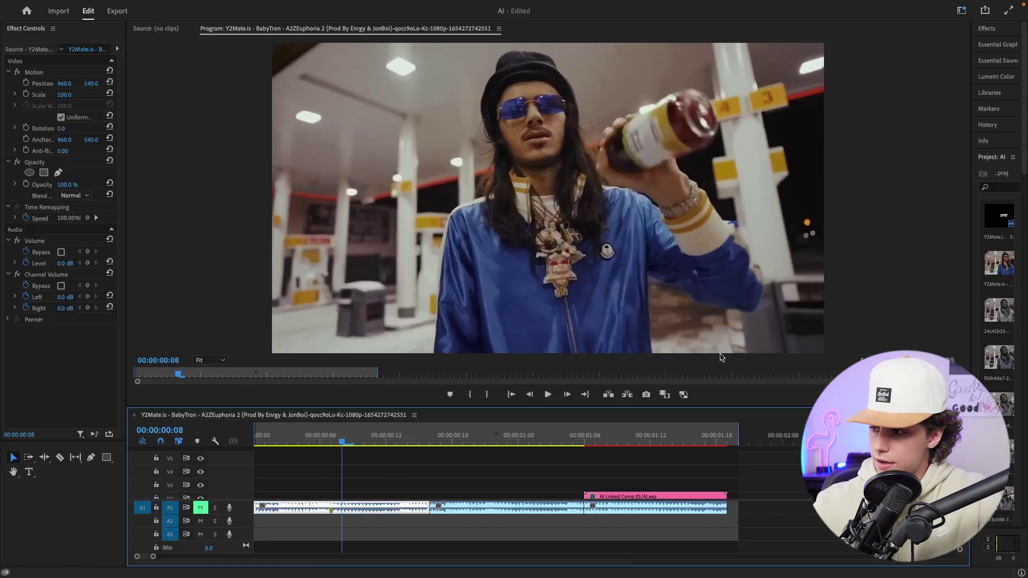
pyautogui.click(647, 396)
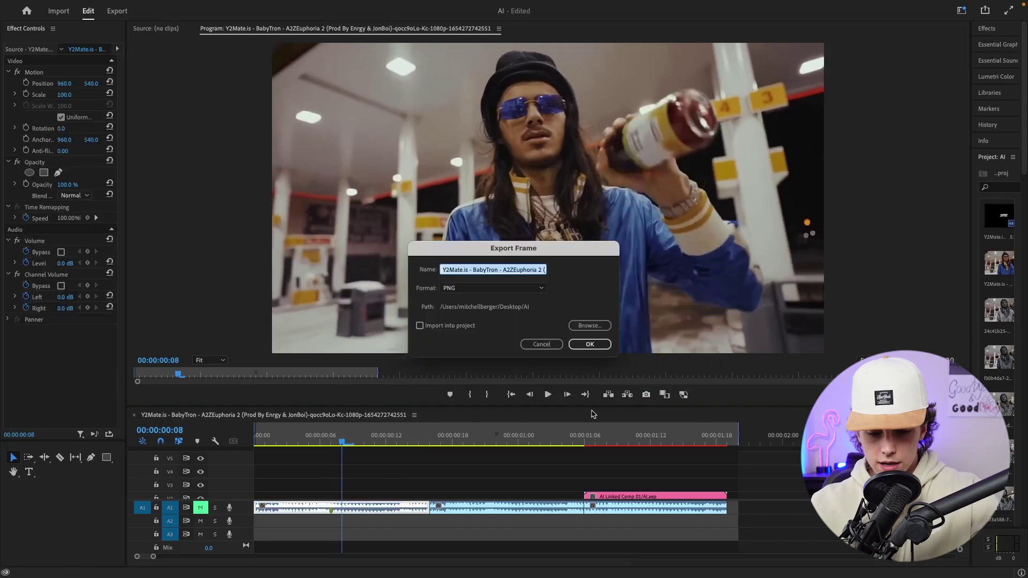
pyautogui.write('2')
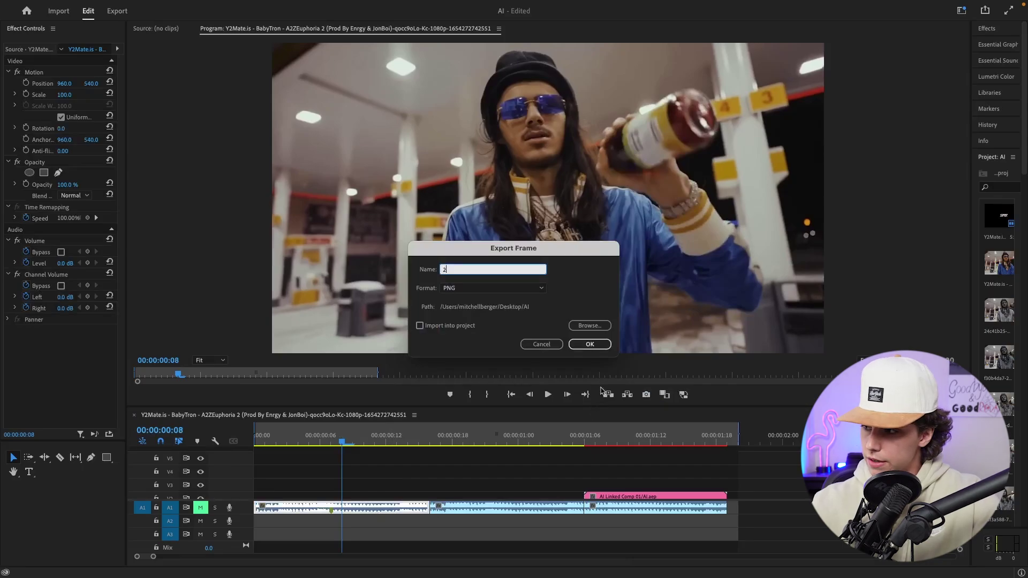
pyautogui.click(591, 345)
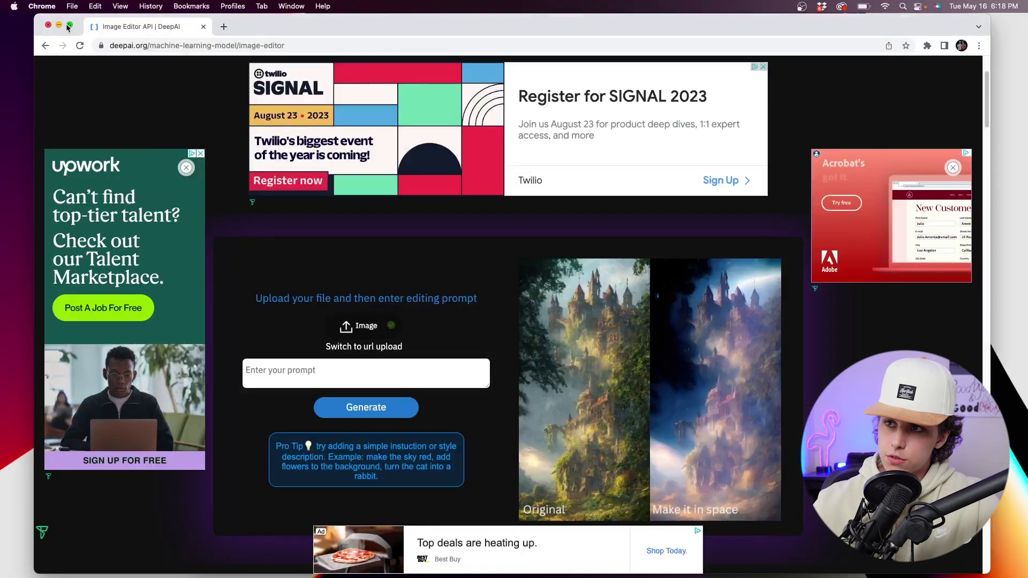
# - Switch to the DeepAI Image Editor page in Chrome, full screen, and upload 1.png from the AI folder
pyautogui.press('ctrl+super+f')
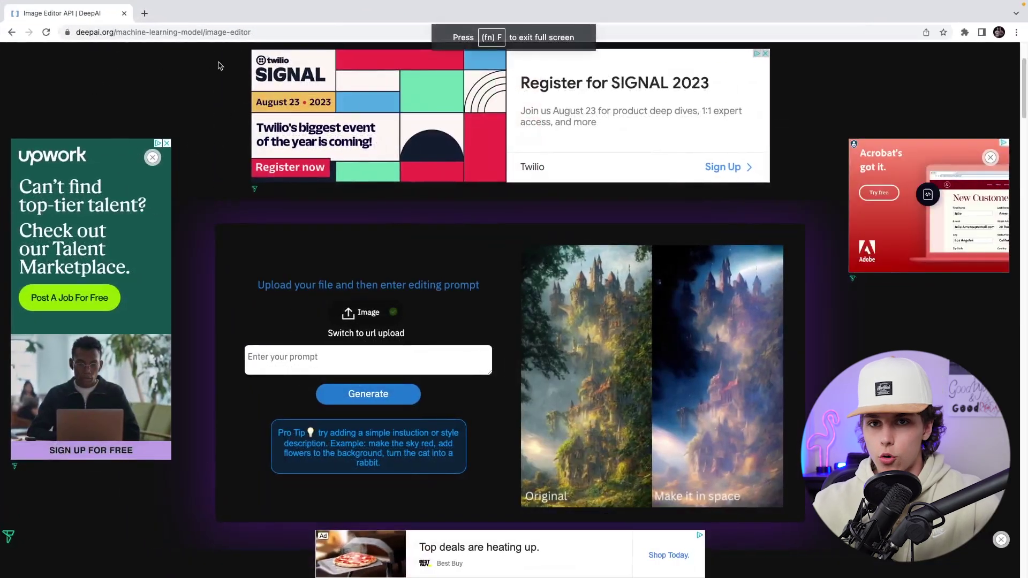
pyautogui.scroll(2, 220, 66)
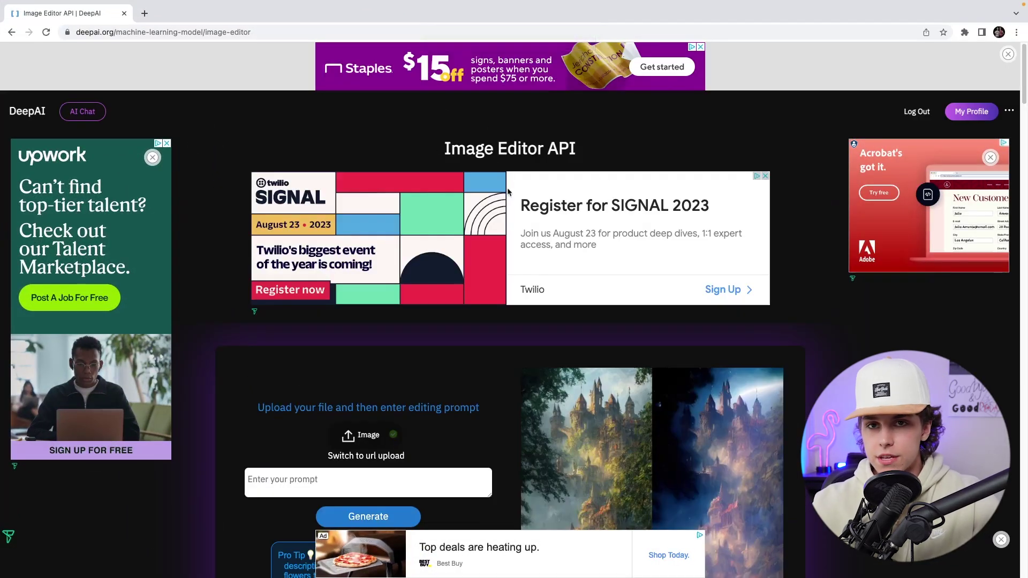
pyautogui.scroll(-2, 508, 192)
pyautogui.click(368, 338)
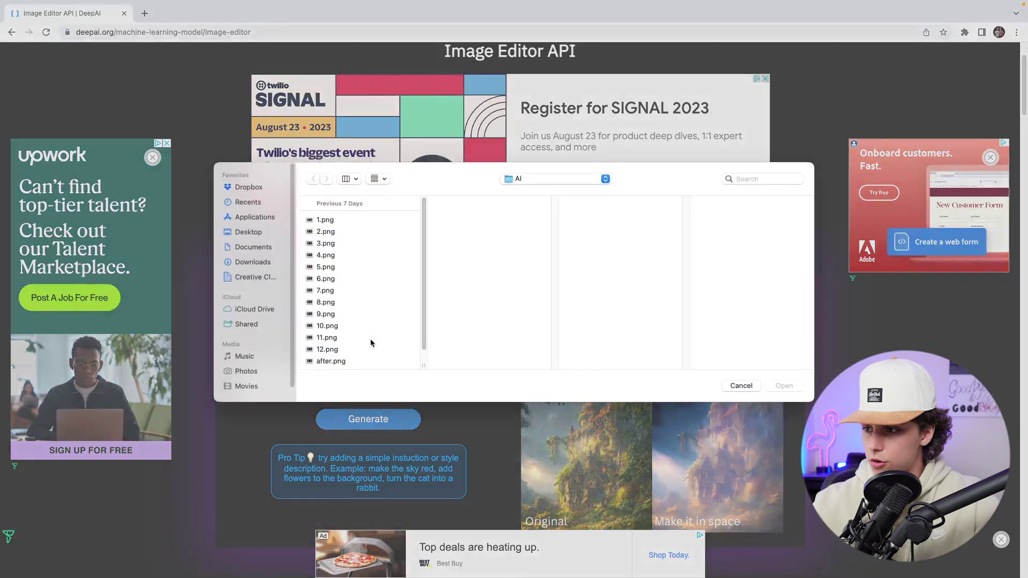
pyautogui.click(334, 227)
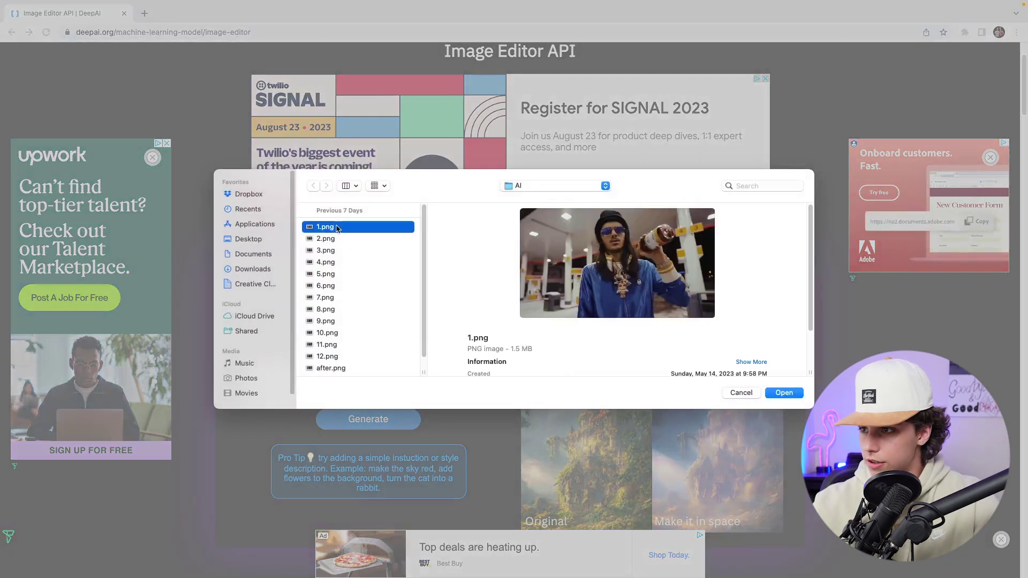
pyautogui.click(784, 393)
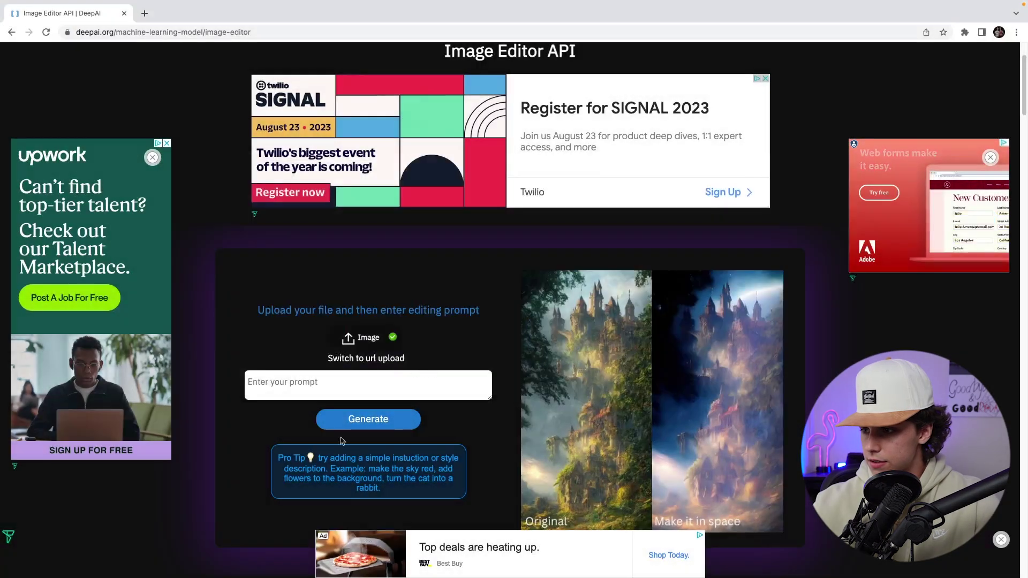
# - Generate an edited image with the prompt "Make my subject a dark gray metal greek statue"
pyautogui.click(344, 376)
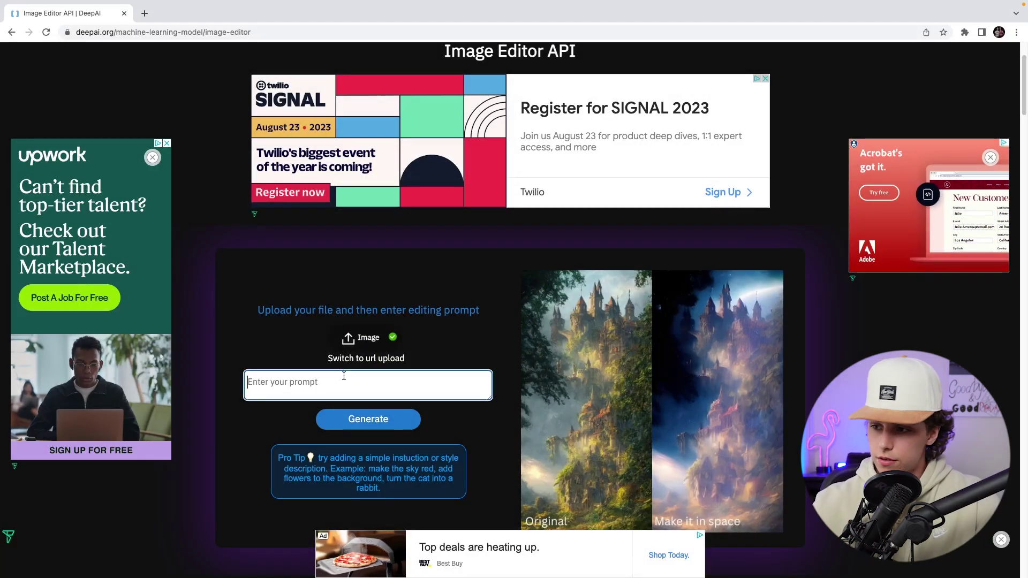
pyautogui.write('Make')
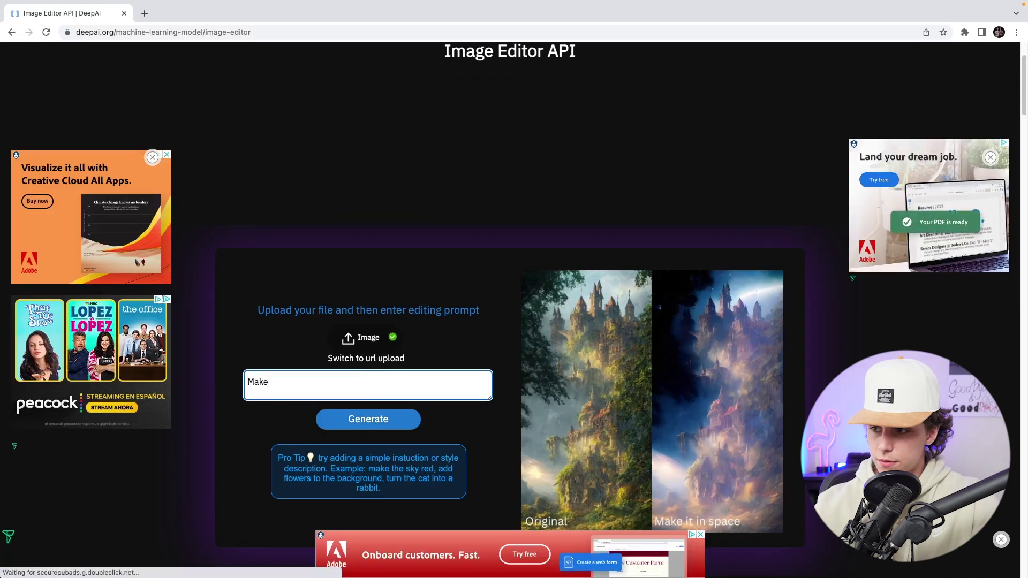
pyautogui.write(' my subject a dark ')
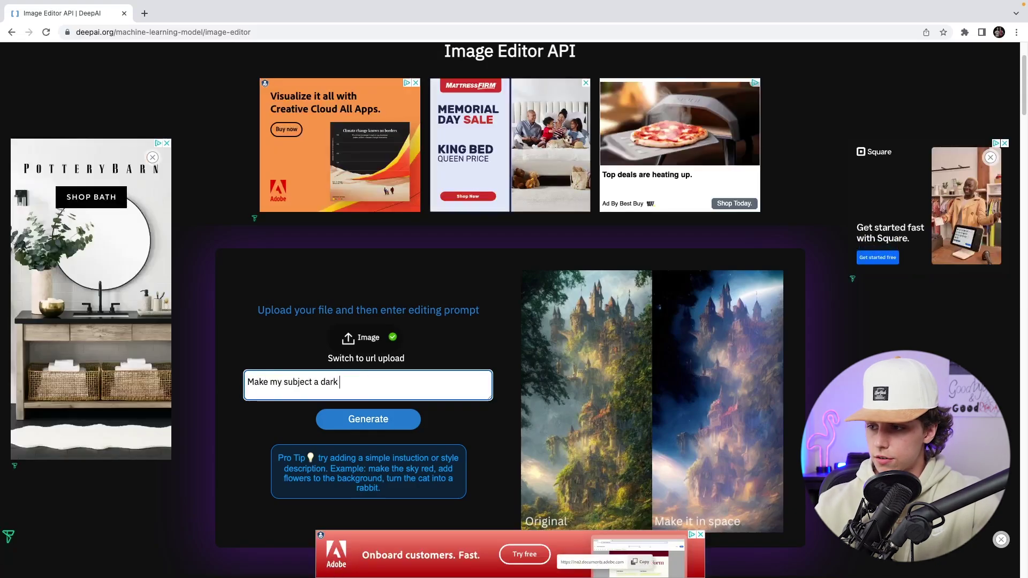
pyautogui.write('gray metal ger')
pyautogui.write('ek statue')
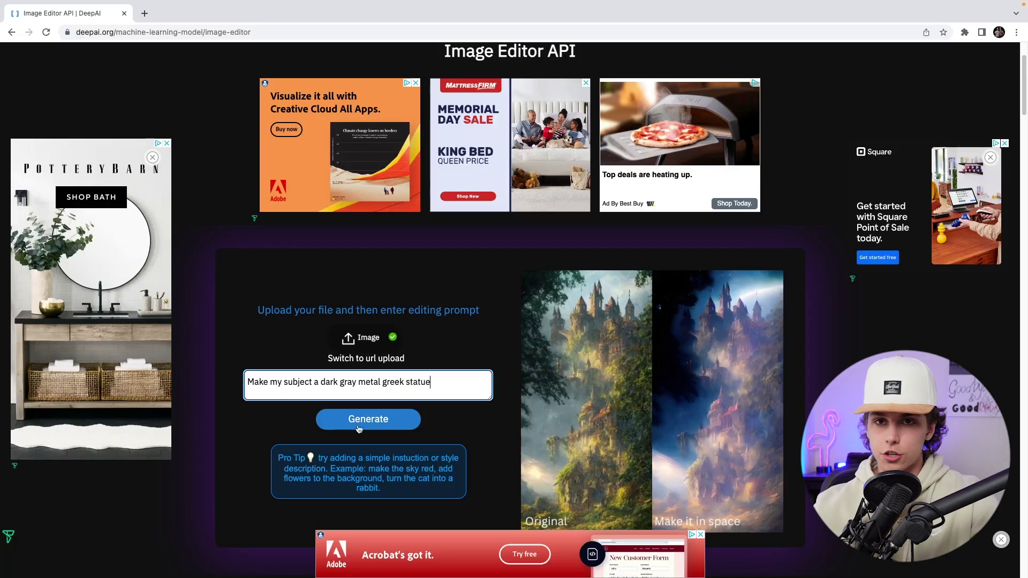
pyautogui.click(358, 429)
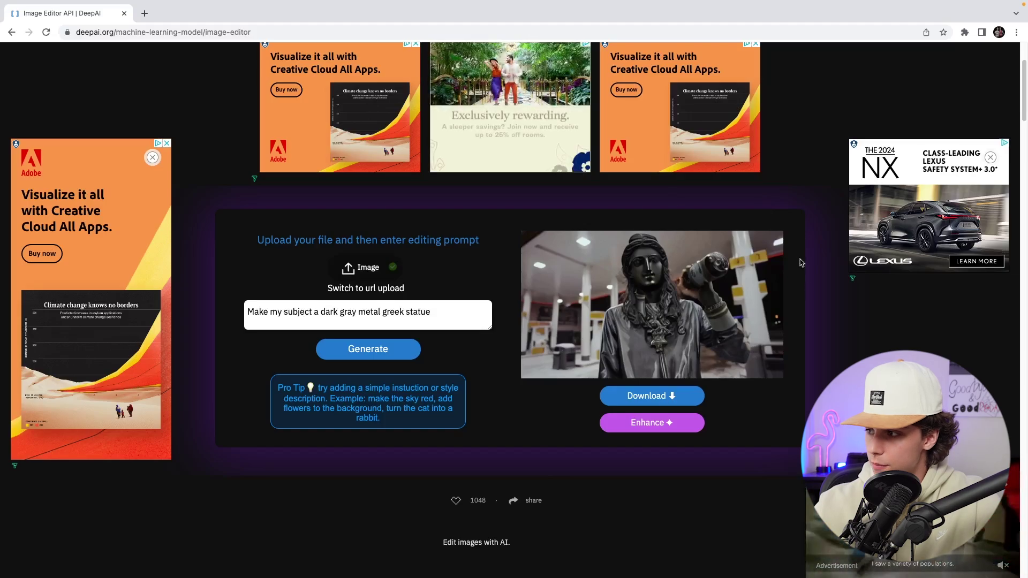
# - Enhance the generated statue image and download it
pyautogui.scroll(-1, 736, 339)
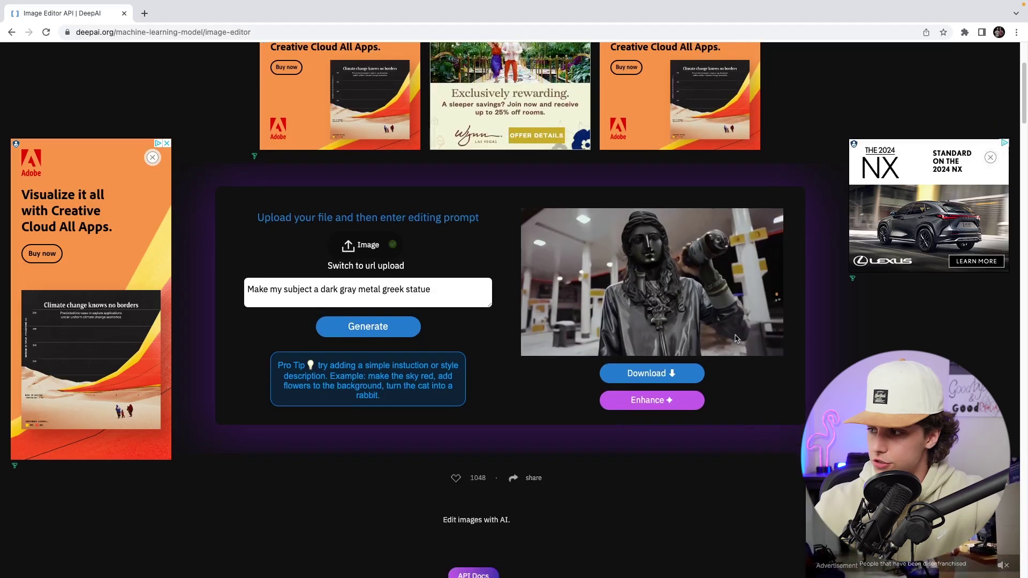
pyautogui.click(653, 409)
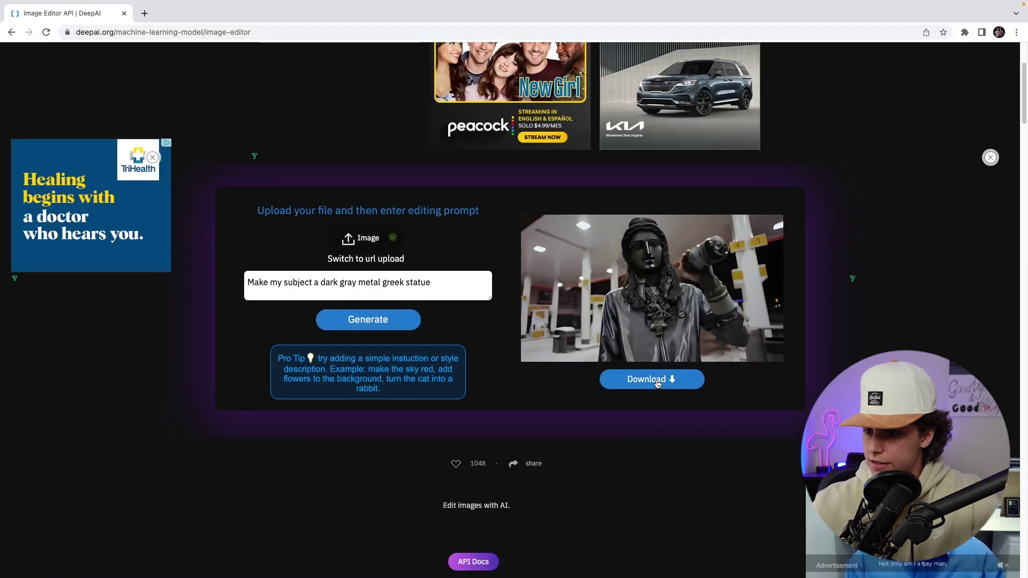
pyautogui.click(657, 381)
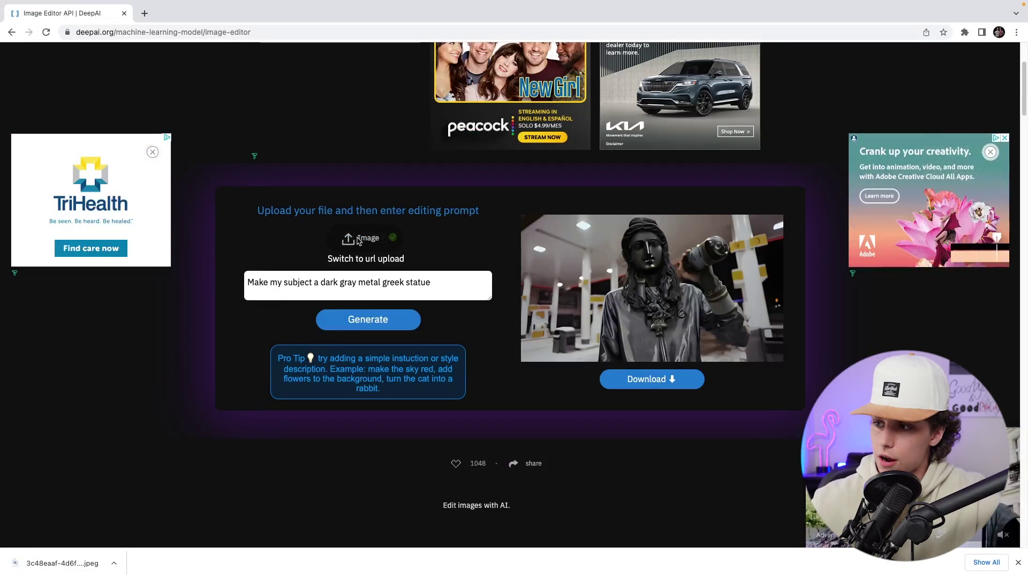
# - Generate a statue version of 2.png with the same prompt and download the enhanced result
pyautogui.click(358, 242)
pyautogui.click(333, 239)
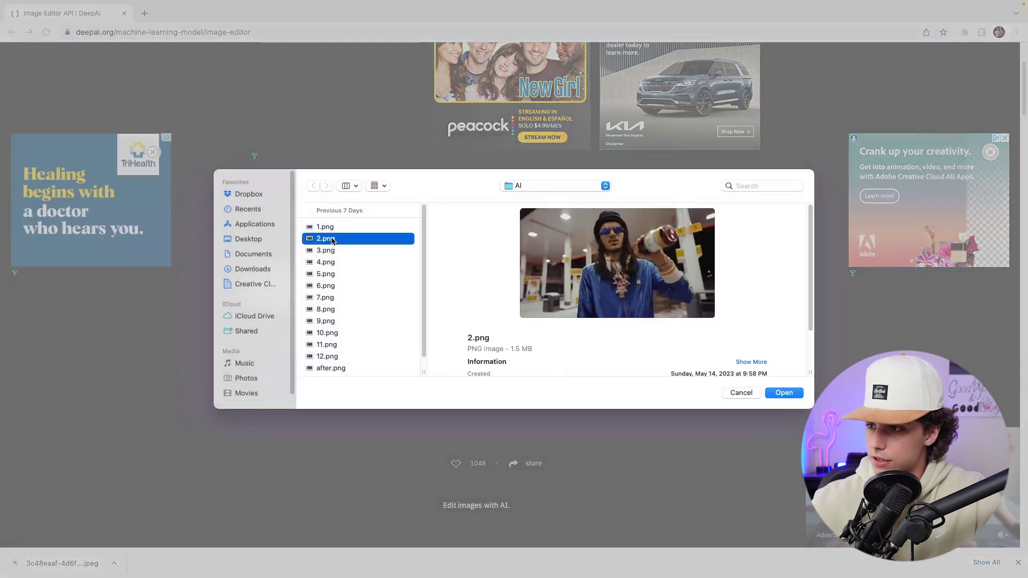
pyautogui.click(785, 396)
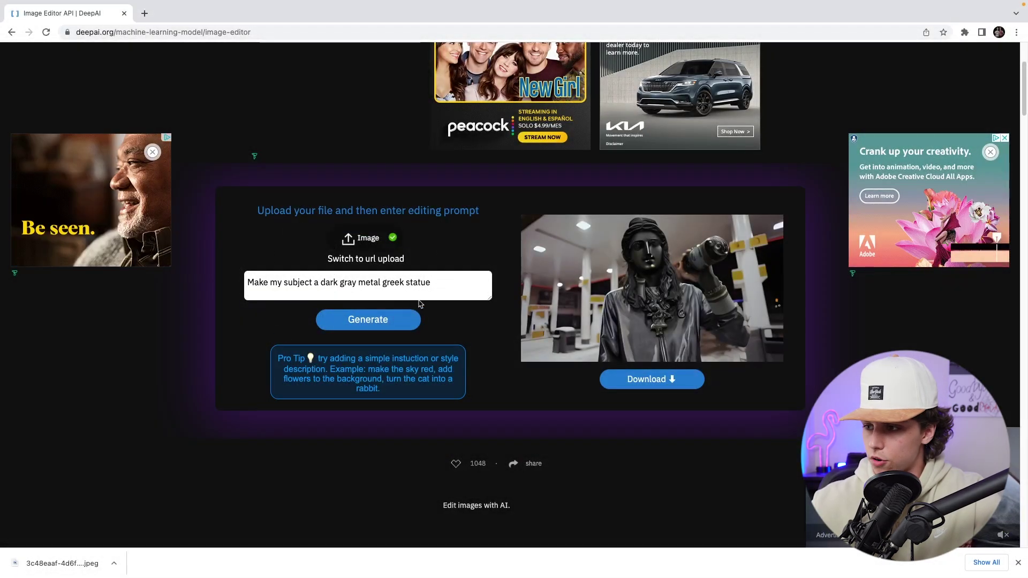
pyautogui.click(376, 322)
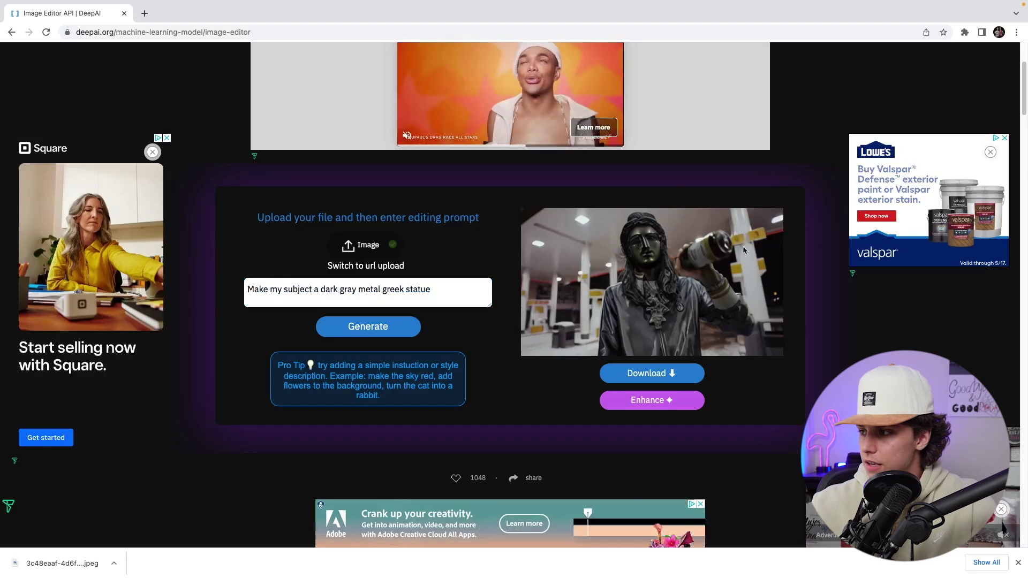
pyautogui.click(655, 402)
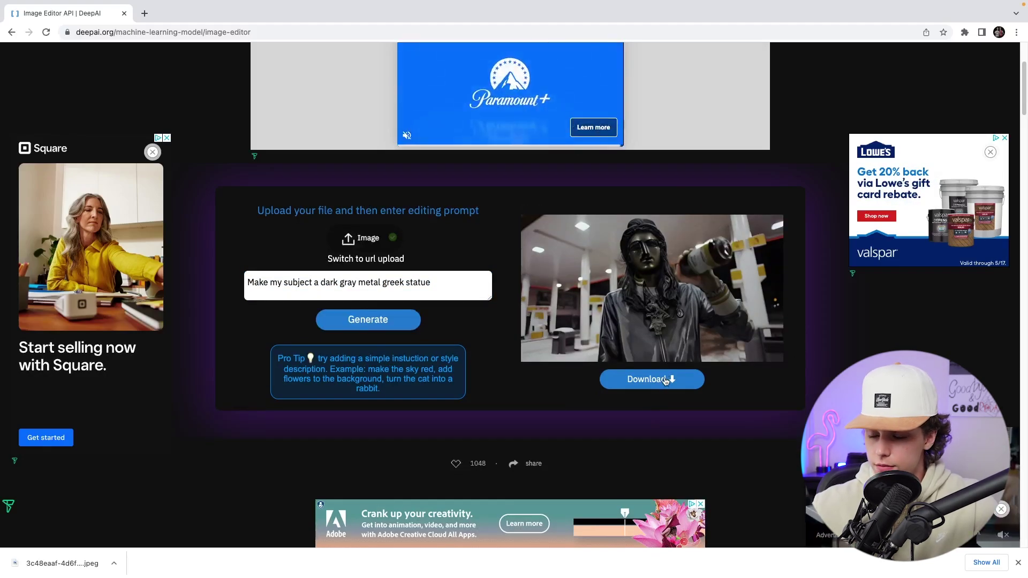
pyautogui.click(666, 381)
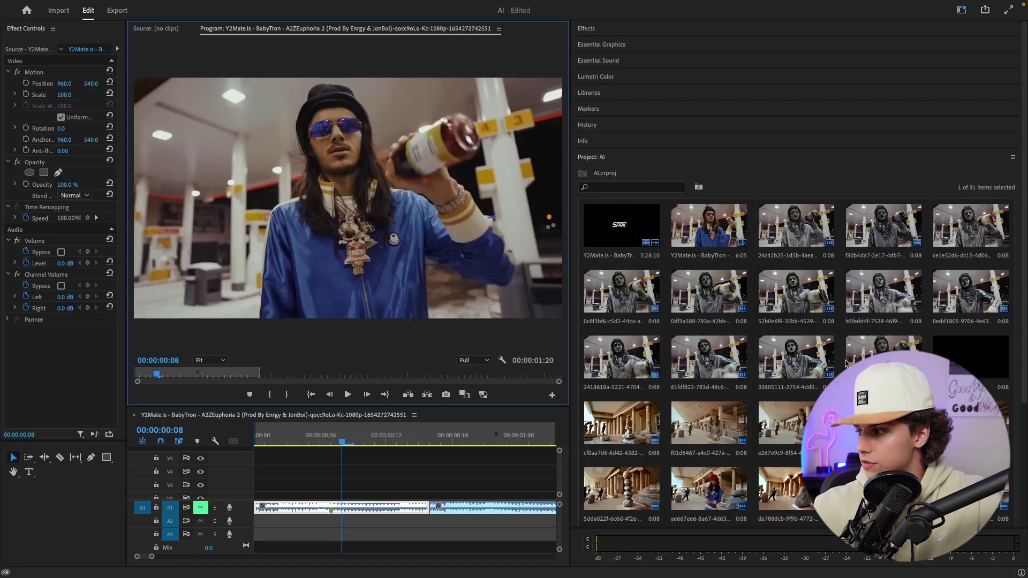
# - In Premiere Pro, place the first downloaded statue image on V3 at 00:00:00:07 and cut it down to one frame
pyautogui.moveTo(767, 374); pyautogui.dragTo(345, 488)
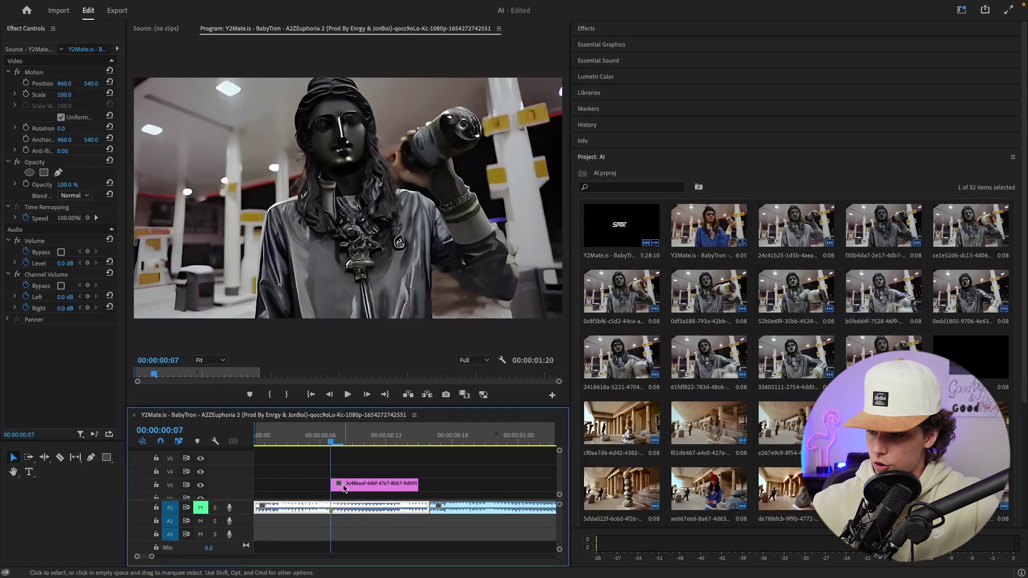
pyautogui.press('Right')
pyautogui.press('c')
pyautogui.click(343, 489)
pyautogui.press('v')
pyautogui.click(356, 488)
pyautogui.press('Delete')
# - Place the second statue image at 00:00:00:08, shorten it to one frame beside the first, and step through the frames
pyautogui.moveTo(606, 486); pyautogui.dragTo(349, 474)
pyautogui.press('Right')
pyautogui.press('super+k')
pyautogui.click(377, 470)
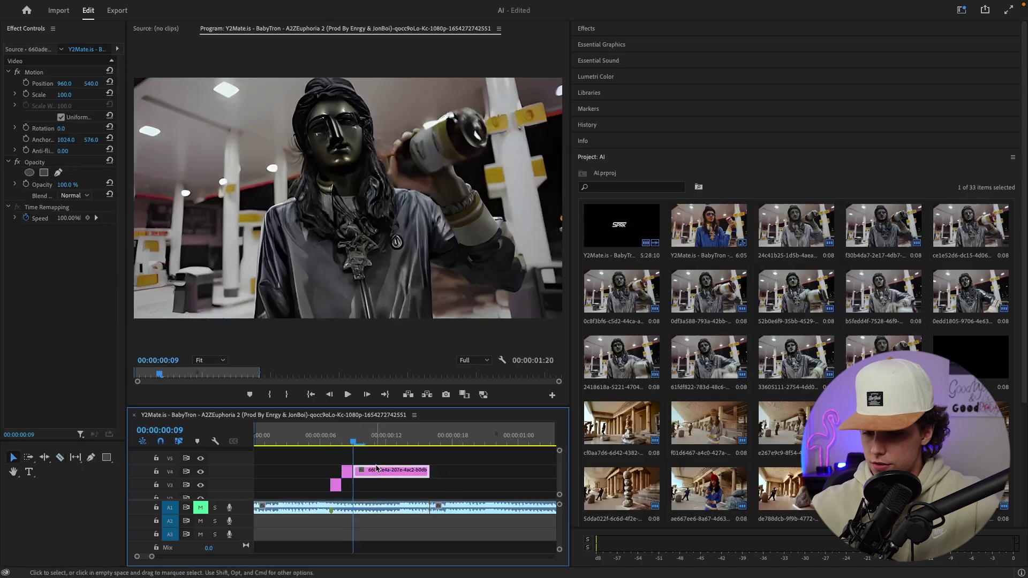
pyautogui.press('Left')
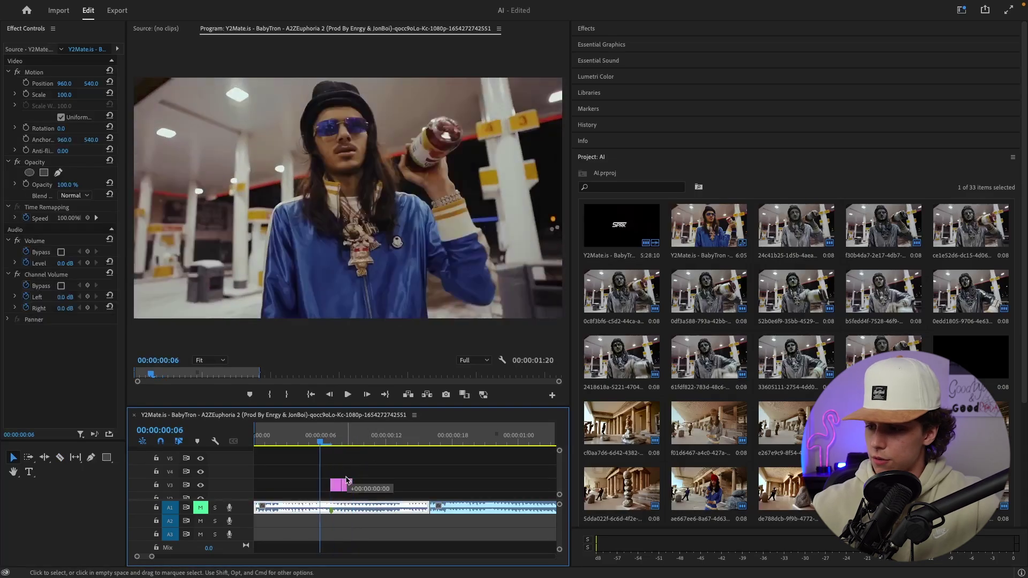
pyautogui.press('Right')
pyautogui.press('Right')
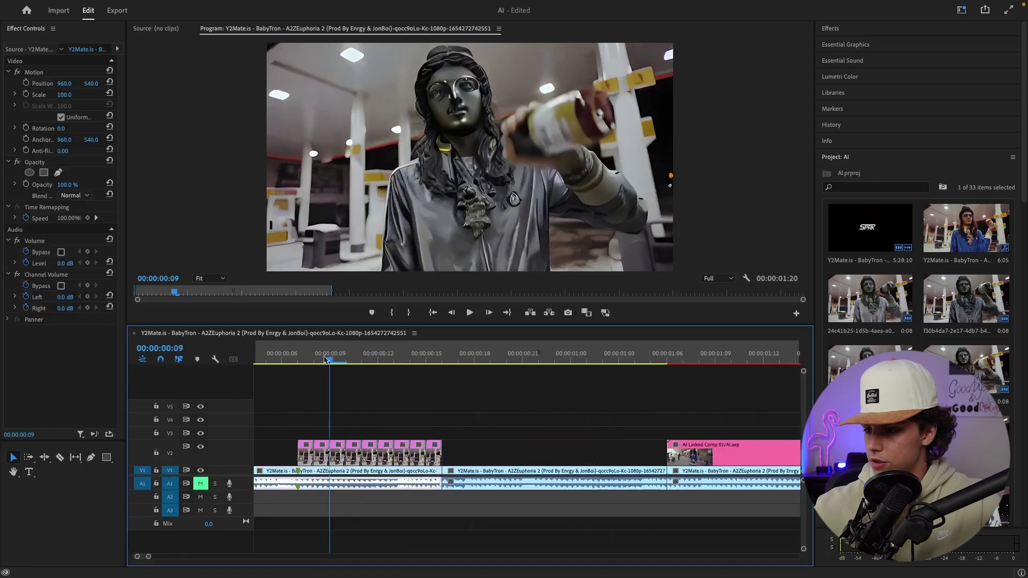
# - Play back the sequence of statue images, first from their start and again from the beginning of the timeline
pyautogui.click(298, 361)
pyautogui.press('space')
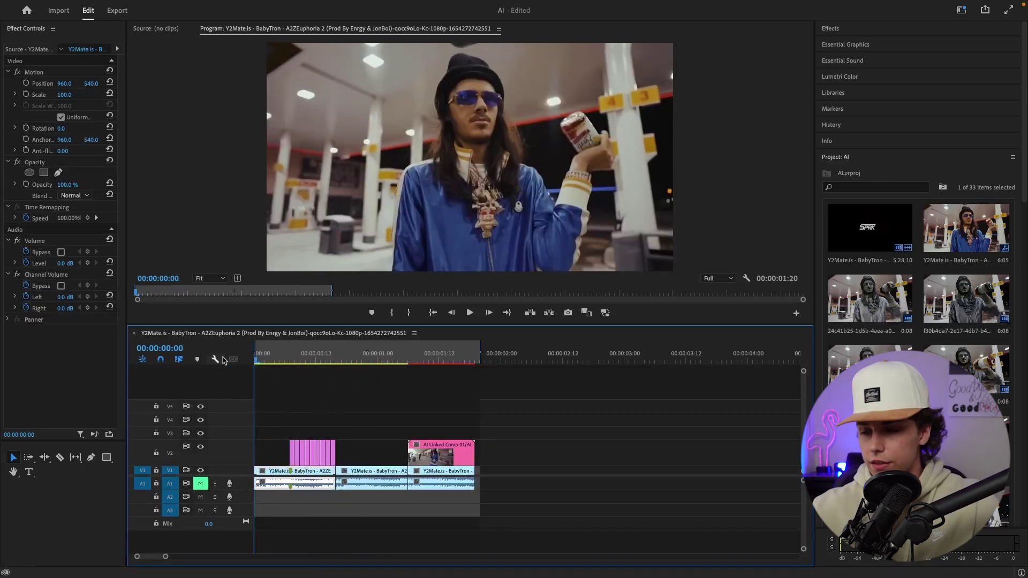
pyautogui.press('space')
pyautogui.click(255, 361)
pyautogui.press('space')
pyautogui.press('space')
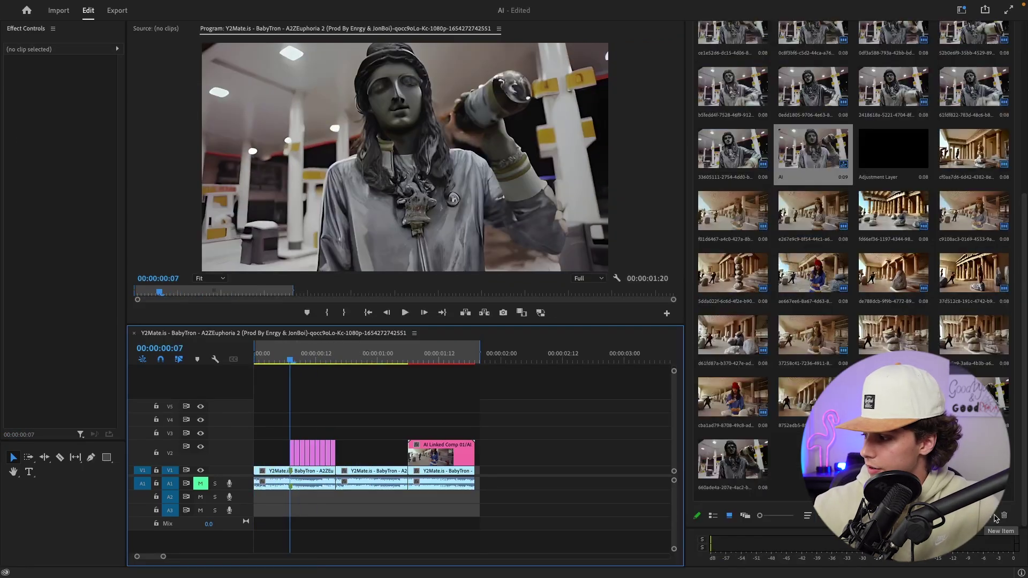
# - Create an adjustment layer and place it on V3 above the statue images, starting at 00:00:00:07
pyautogui.click(993, 518)
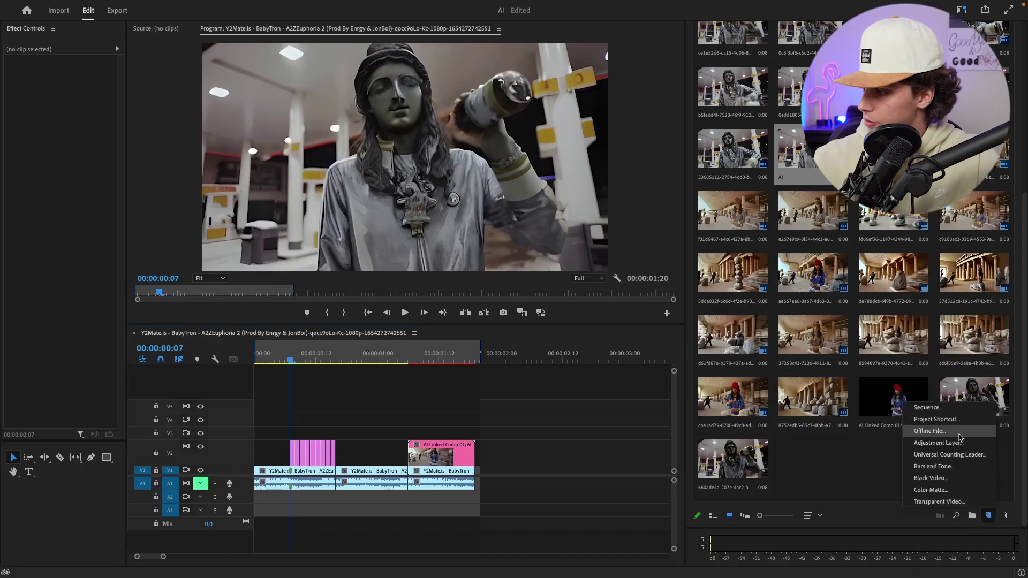
pyautogui.click(958, 442)
pyautogui.click(583, 340)
pyautogui.moveTo(793, 461); pyautogui.dragTo(294, 433)
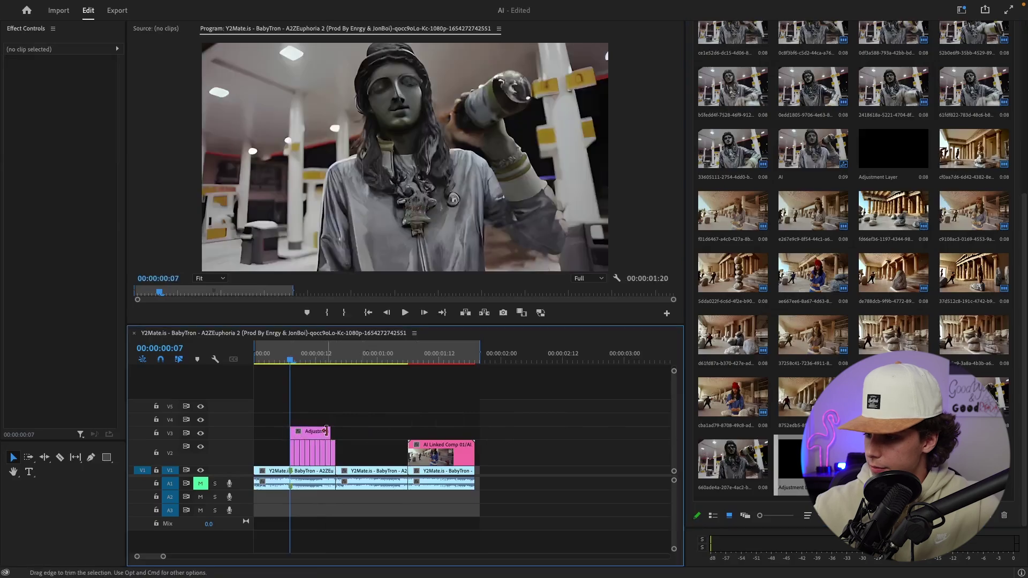
# - Find the Transform video effect and apply it to the adjustment layer above the statue images
pyautogui.scroll(5, 763, 23)
pyautogui.click(764, 26)
pyautogui.click(749, 43)
pyautogui.write('transform')
pyautogui.moveTo(736, 120); pyautogui.dragTo(314, 435)
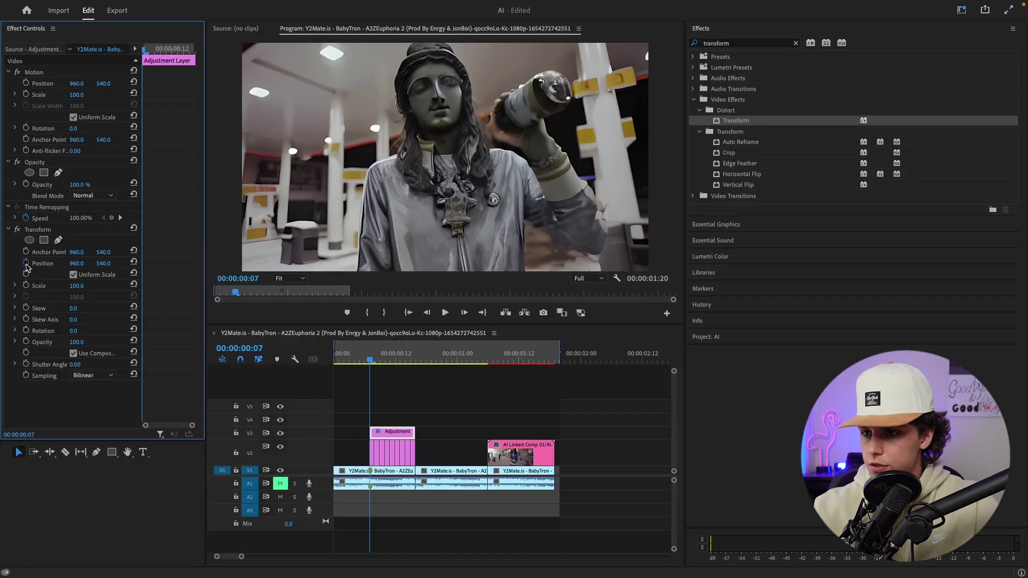
# - Keyframe the adjustment layer's Transform Position and Scale from 00:00:00:07 to 00:00:00:15, ending at scale 138 and horizontal position 1157
pyautogui.click(417, 360)
pyautogui.moveTo(419, 360); pyautogui.dragTo(413, 361)
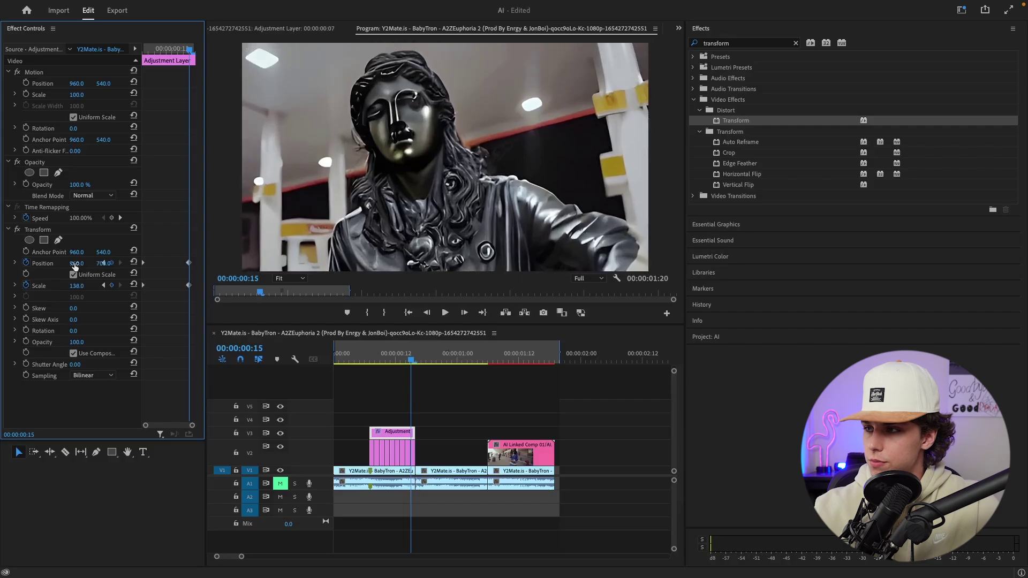
pyautogui.moveTo(75, 265); pyautogui.dragTo(83, 263)
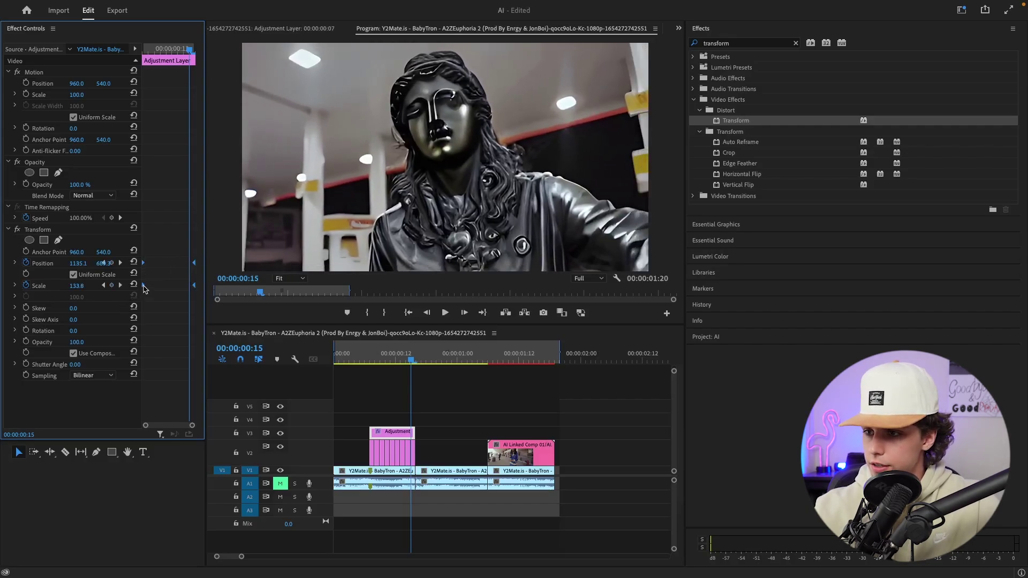
# - Smooth the Transform effect's Position and Scale keyframes and set its shutter angle to 360
pyautogui.rightClick(144, 289)
pyautogui.moveTo(177, 386)
pyautogui.click(276, 399)
pyautogui.moveTo(78, 366); pyautogui.dragTo(270, 366)
# - Play back the sequence from the beginning to check the animated zoom on the statue images
pyautogui.click(454, 380)
pyautogui.press('Home')
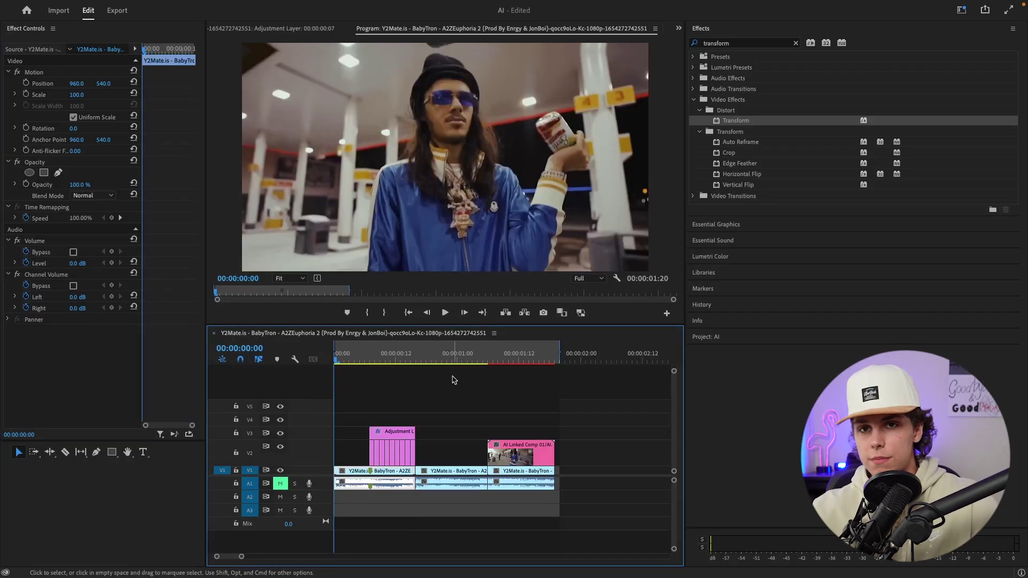
pyautogui.press('space')
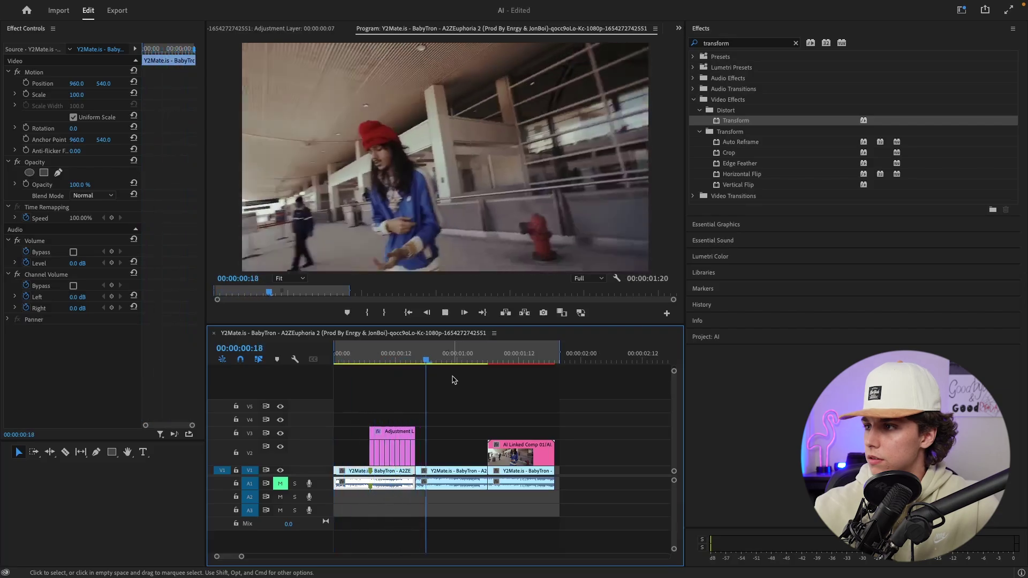
# - Place a short adjustment layer on V4 across the cut at 00:00:00:07 and apply the Diagonal SUBTLE shake preset
pyautogui.click(372, 354)
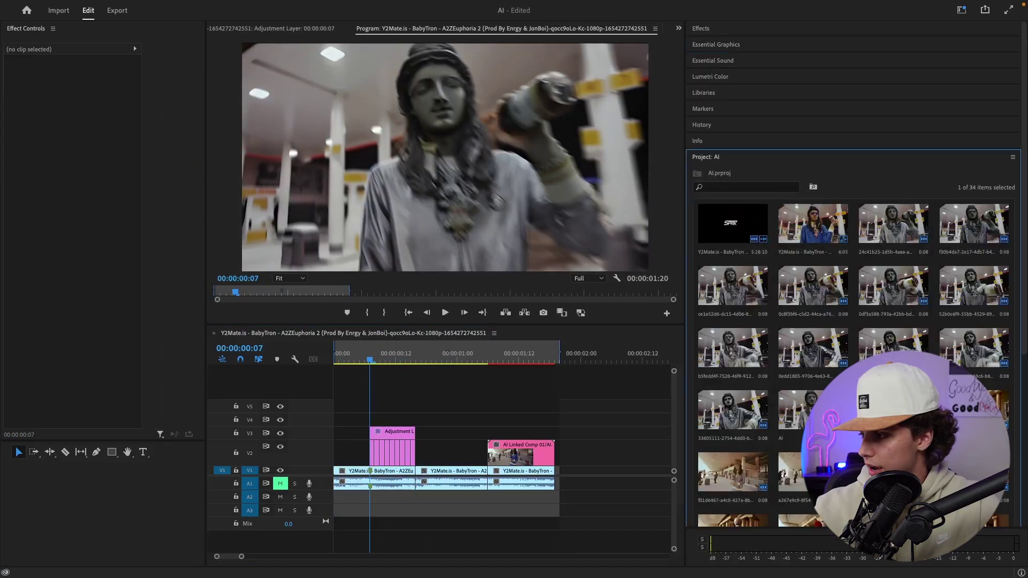
pyautogui.moveTo(889, 420); pyautogui.dragTo(354, 421)
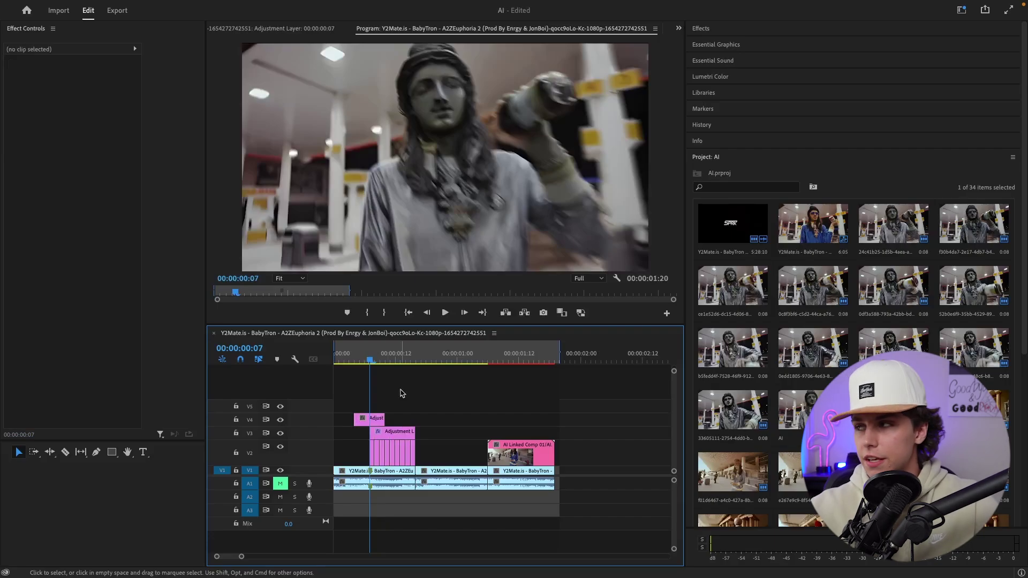
pyautogui.hotkey('shift', '7')
pyautogui.click(699, 111)
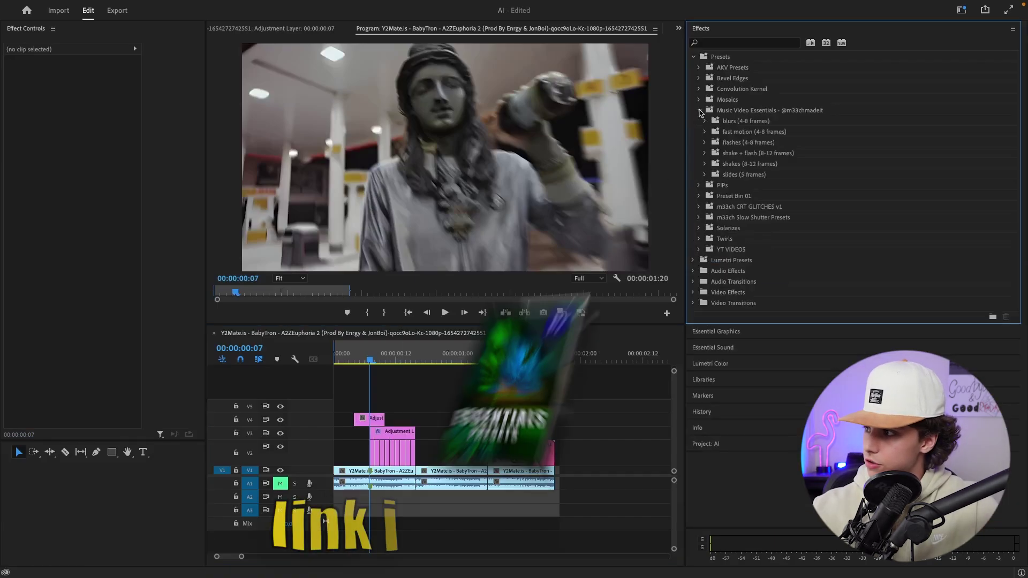
pyautogui.click(705, 163)
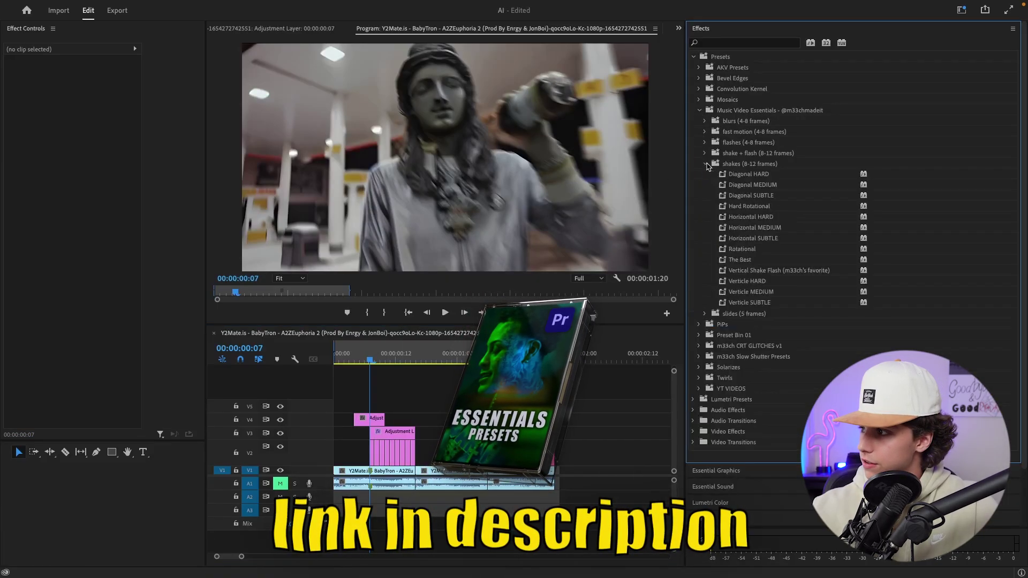
pyautogui.click(768, 196)
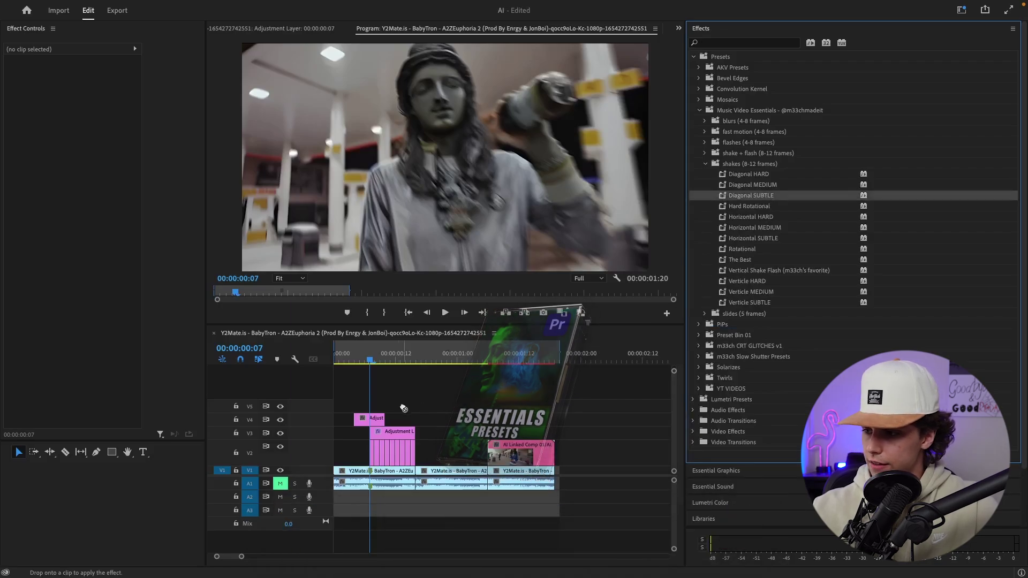
# - Play back the opening twice from the start to review the shake at the statue transition
pyautogui.click(368, 367)
pyautogui.press('space')
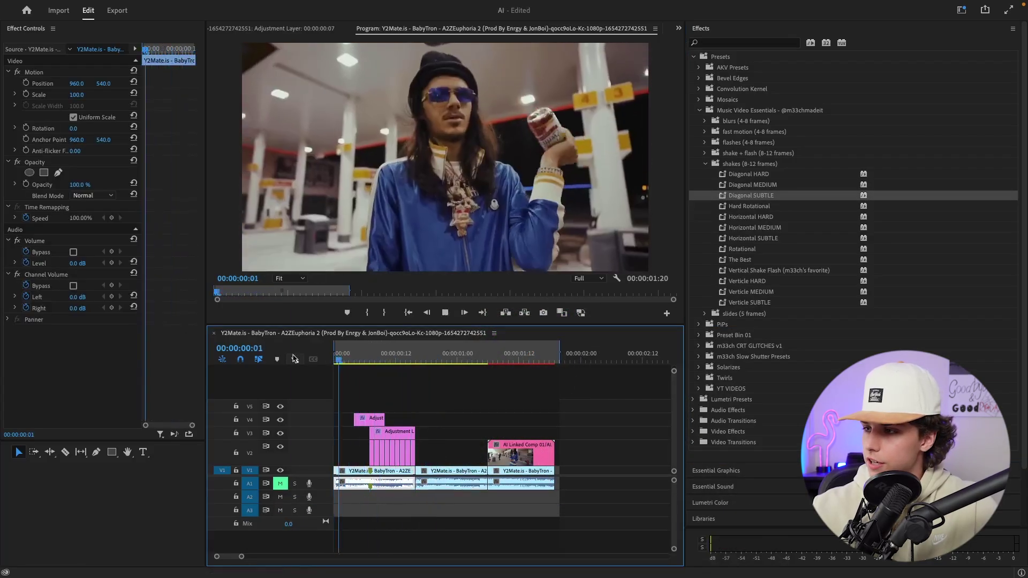
pyautogui.press('space')
pyautogui.moveTo(377, 363); pyautogui.dragTo(203, 371)
pyautogui.press('space')
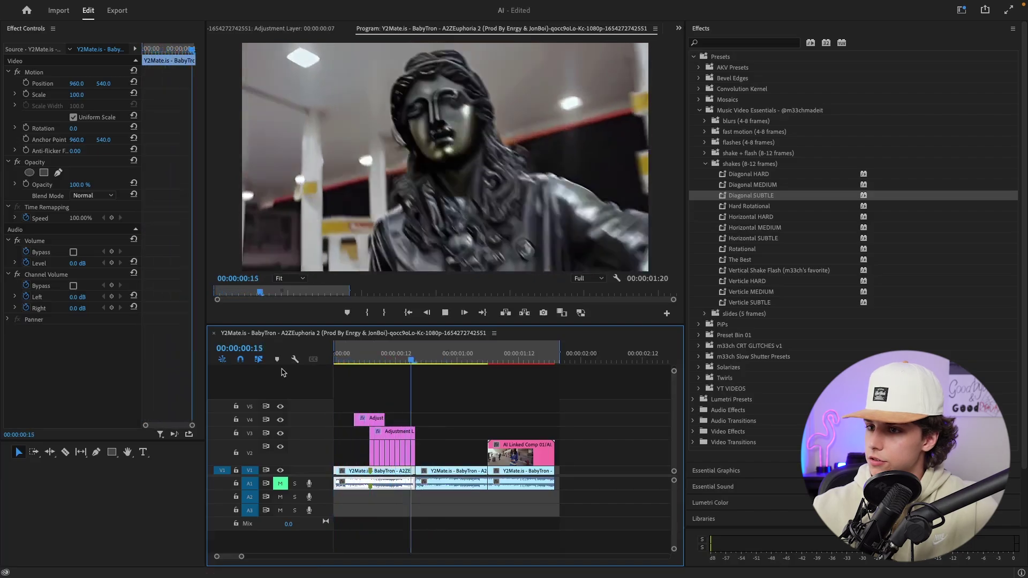
pyautogui.press('space')
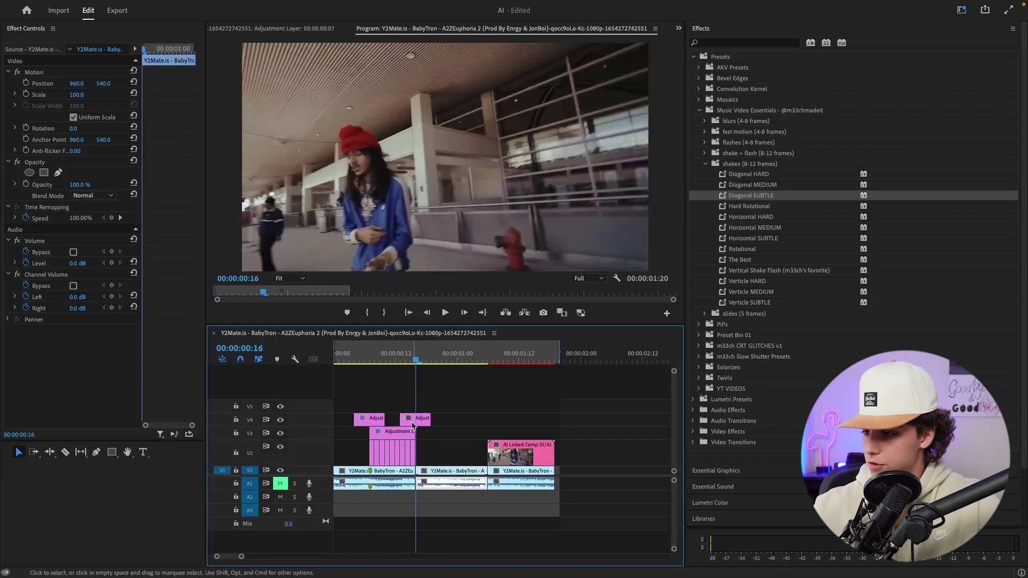
# - Apply the Basic Flash preset to the adjustment layer on V4 over the cut at 00:00:00:16
pyautogui.click(413, 424)
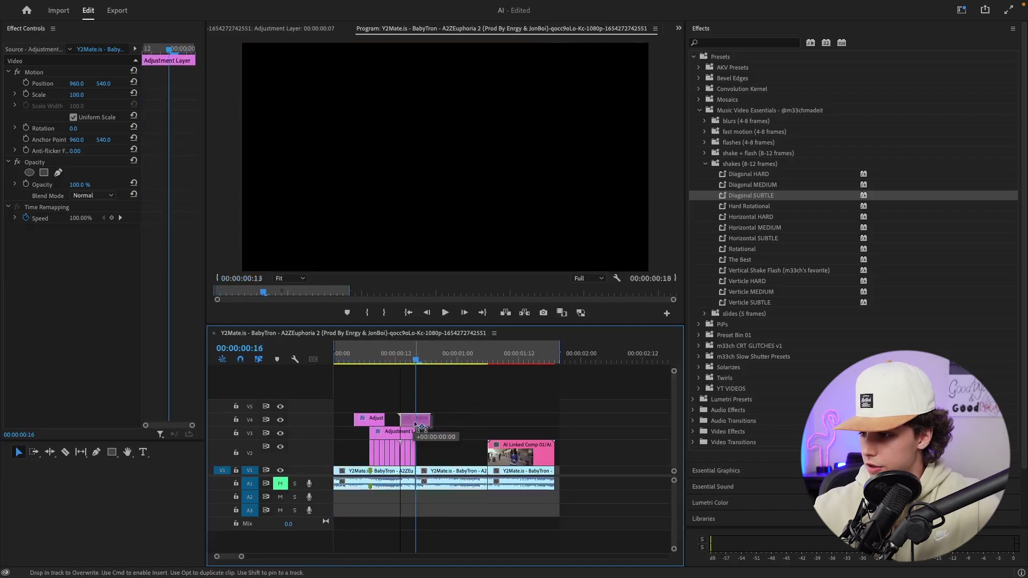
pyautogui.click(705, 164)
pyautogui.click(705, 143)
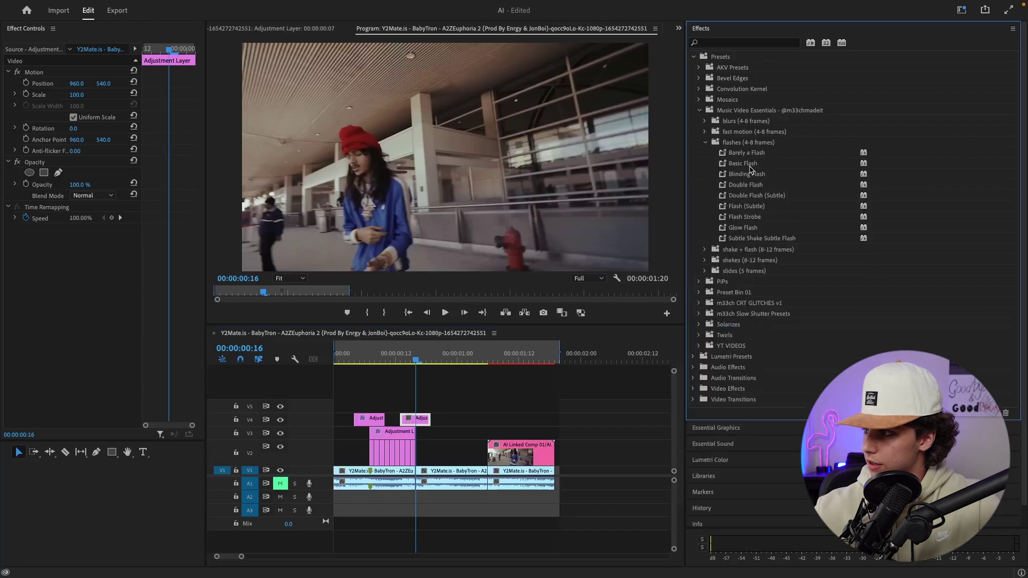
pyautogui.moveTo(752, 170); pyautogui.dragTo(418, 431)
# - Replay the edit from the start to review the shake and flash transitions together
pyautogui.press('space')
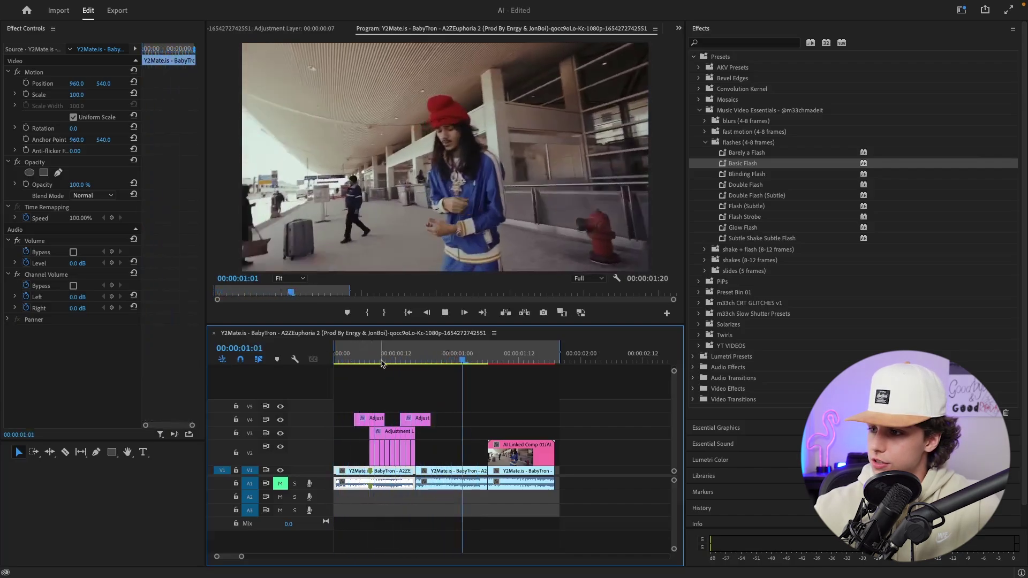
pyautogui.moveTo(387, 362); pyautogui.dragTo(300, 362)
pyautogui.press('space')
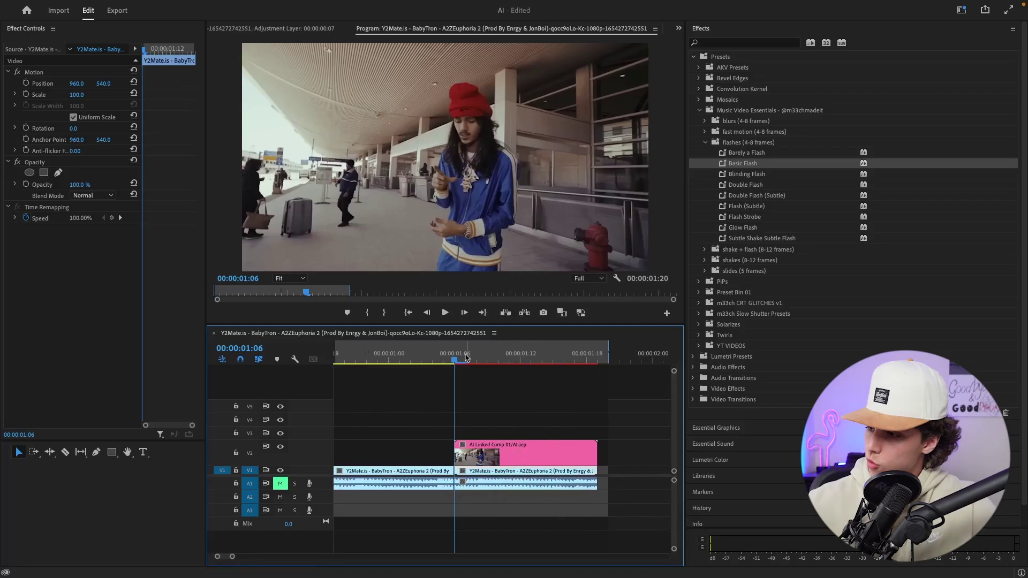
# - Try exporting the frames at 00:00:01:06 and 00:00:01:07 as PNG stills named 1 and 2
pyautogui.click(544, 313)
pyautogui.write('1')
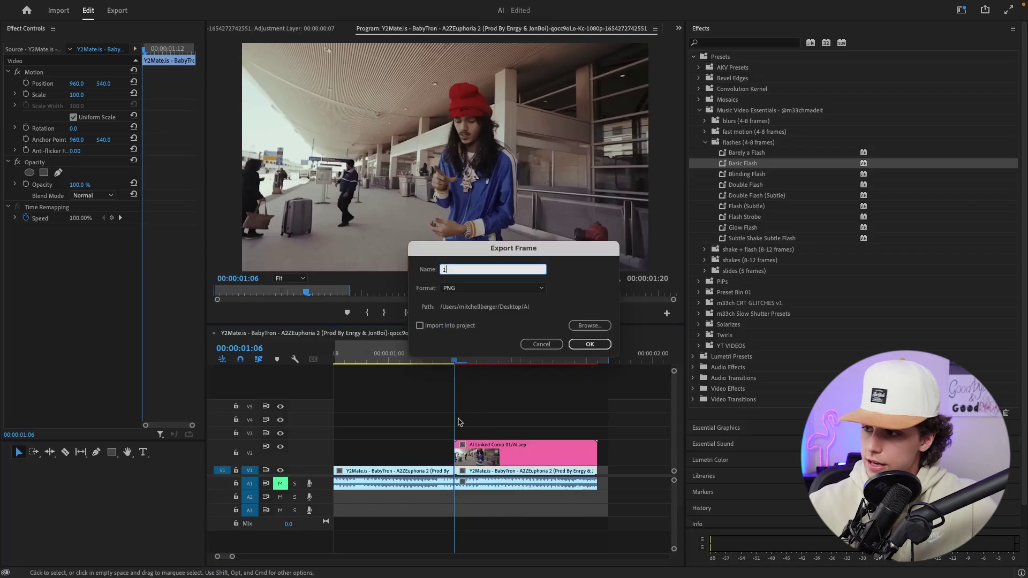
pyautogui.click(540, 344)
pyautogui.press('Right')
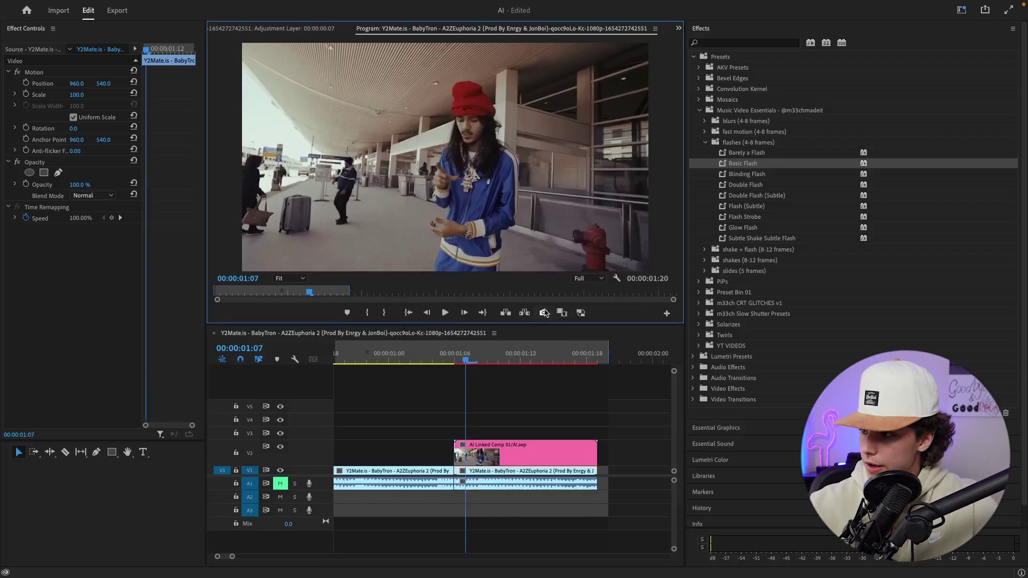
pyautogui.press('super+shift+e')
pyautogui.write('2')
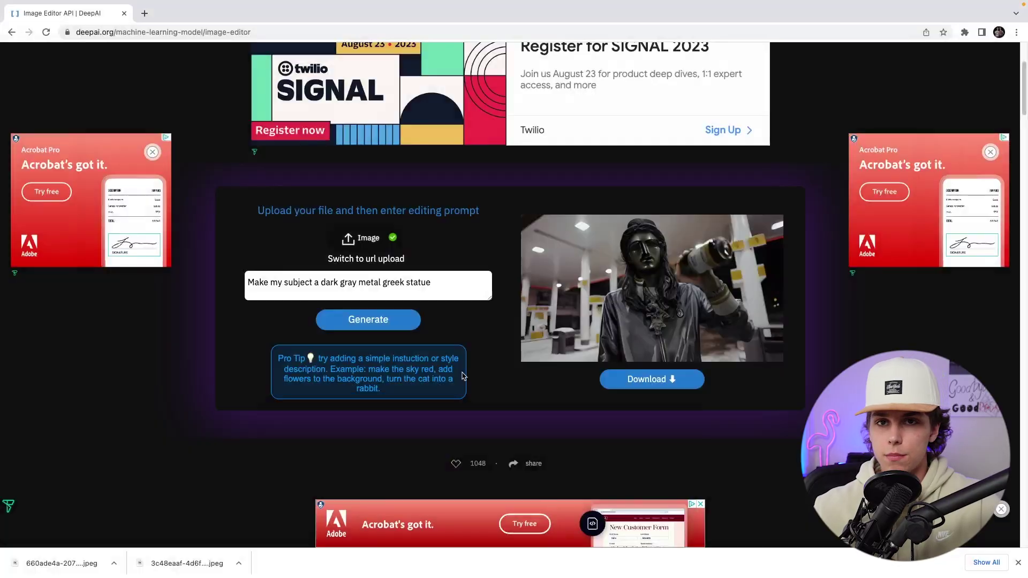
# - In DeepAI's image editor, upload 1l.png from the AI folder and replace the prompt with "Ancient Greece make everything stone"
pyautogui.click(363, 242)
pyautogui.click(320, 228)
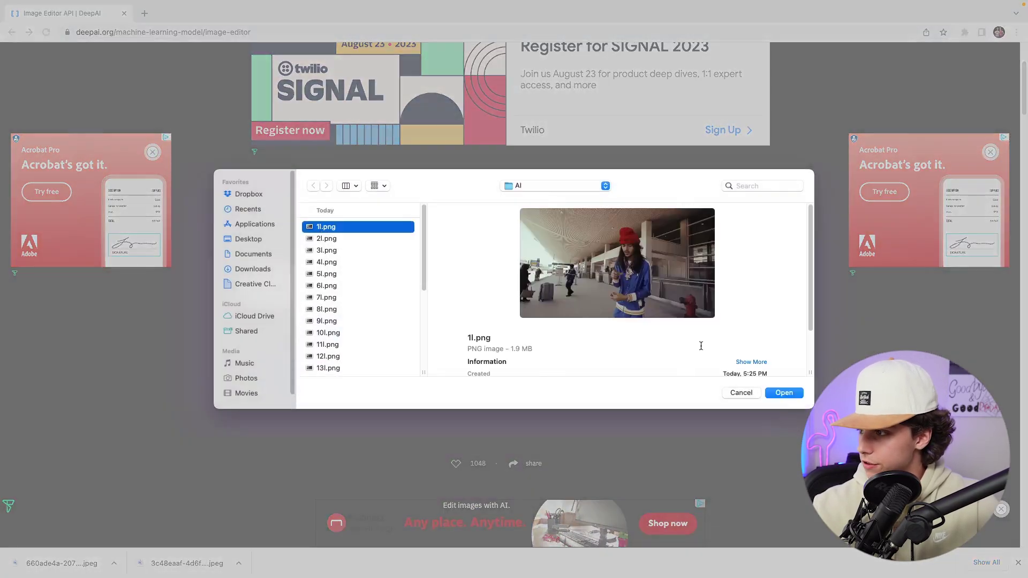
pyautogui.click(786, 394)
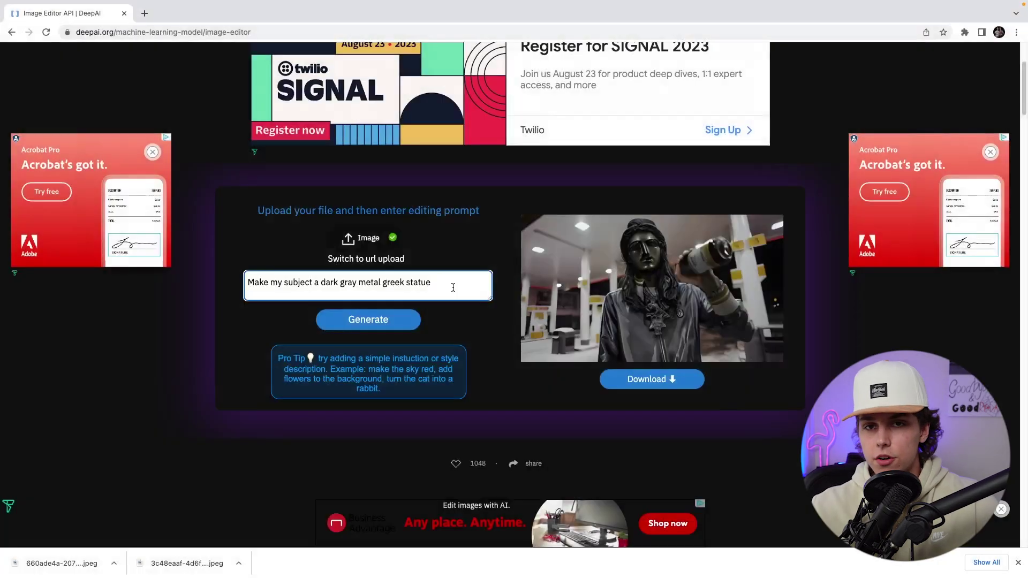
pyautogui.moveTo(453, 287); pyautogui.dragTo(157, 292)
pyautogui.press('BackSpace')
pyautogui.write('Ancient Greece make everything stone')
# - Generate the Ancient Greece version of the frame, enhance it and download the result
pyautogui.click(355, 324)
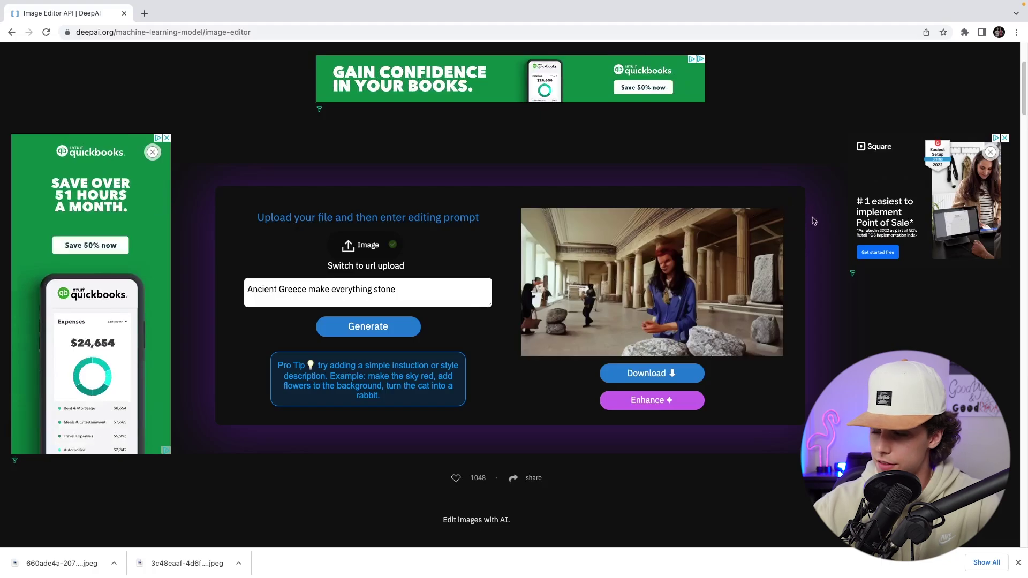
pyautogui.click(647, 402)
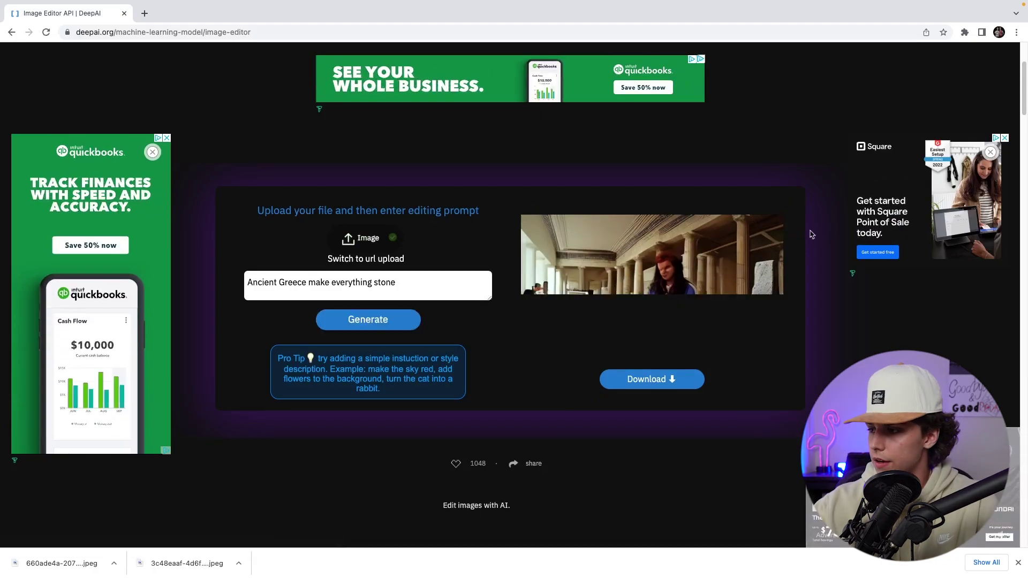
pyautogui.click(647, 380)
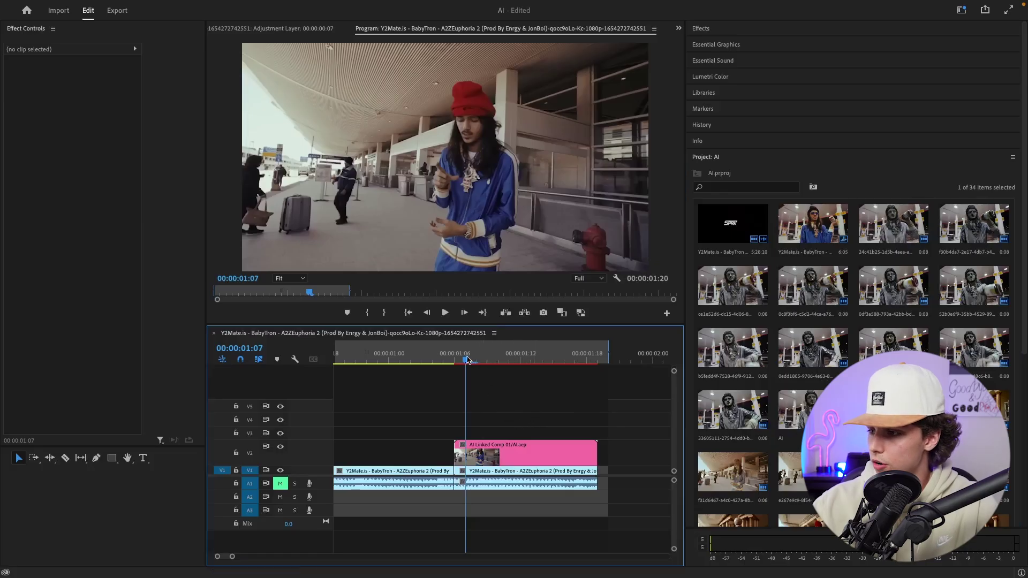
# - In Premiere Pro, preview the stone images, place the stacked-stone one on V3 at 00:00:01:06 and trim it down to one frame
pyautogui.click(455, 360)
pyautogui.scroll(-5, 797, 453)
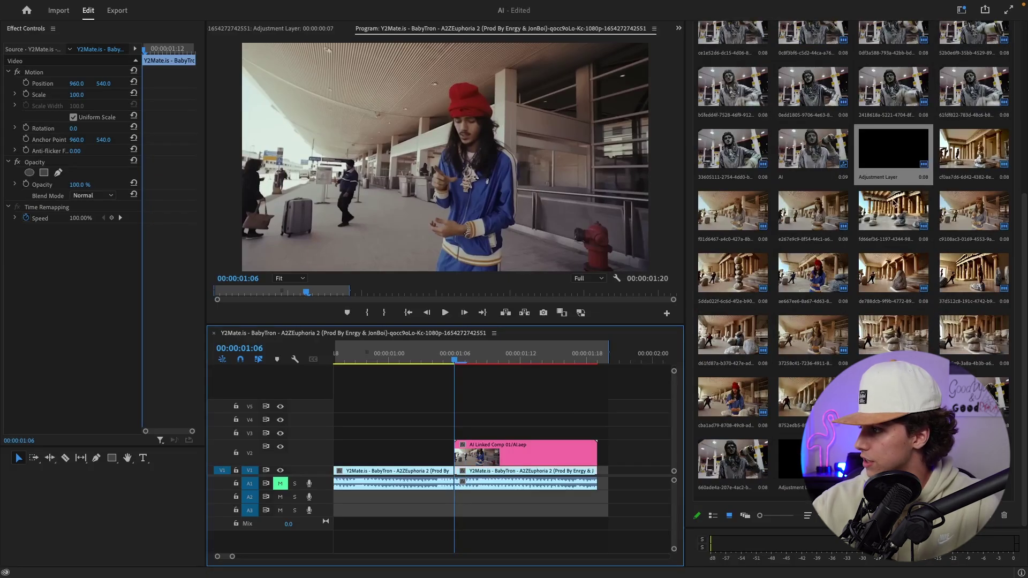
pyautogui.doubleClick(890, 210)
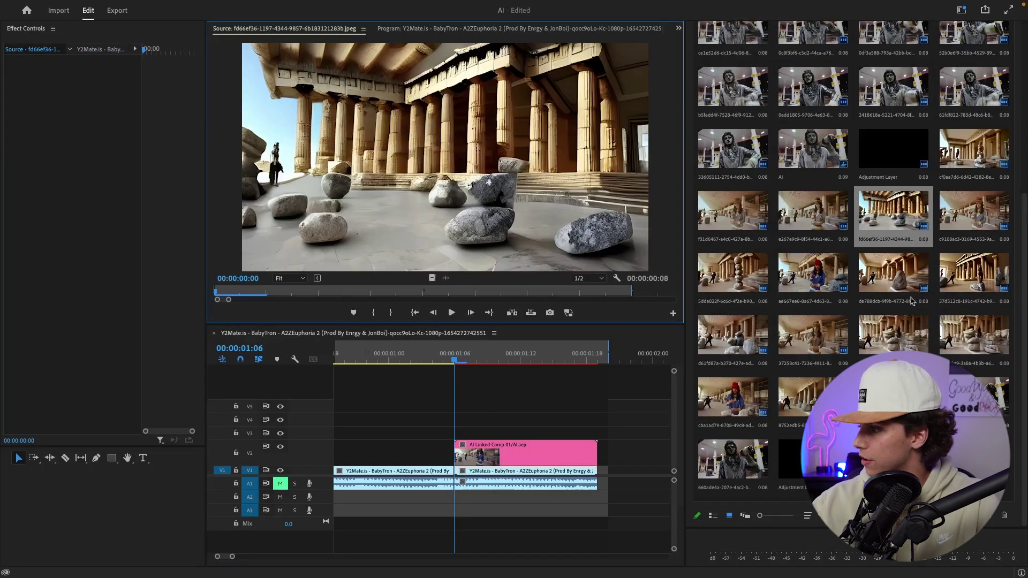
pyautogui.doubleClick(732, 273)
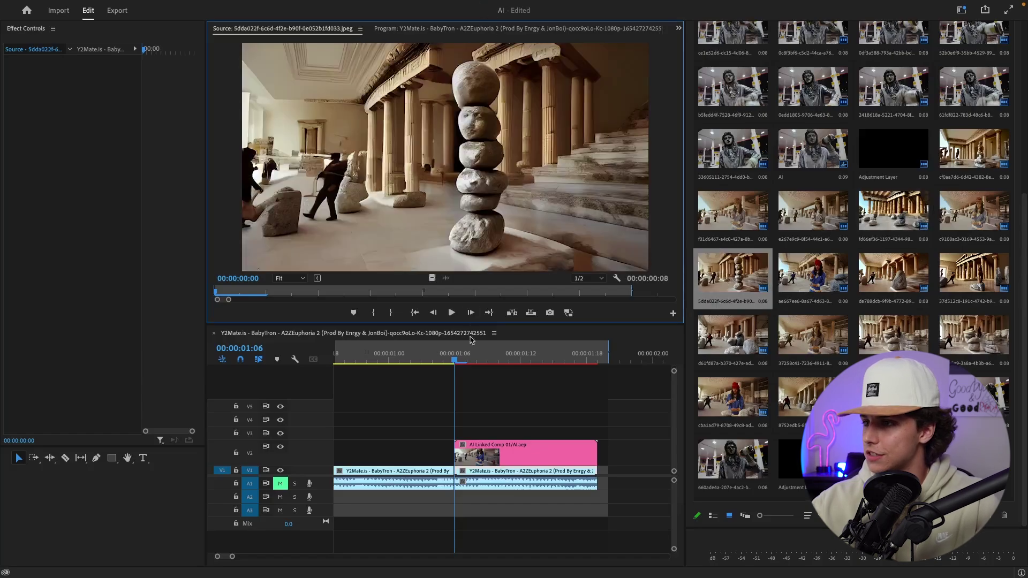
pyautogui.moveTo(733, 273); pyautogui.dragTo(466, 434)
pyautogui.moveTo(540, 433); pyautogui.dragTo(476, 433)
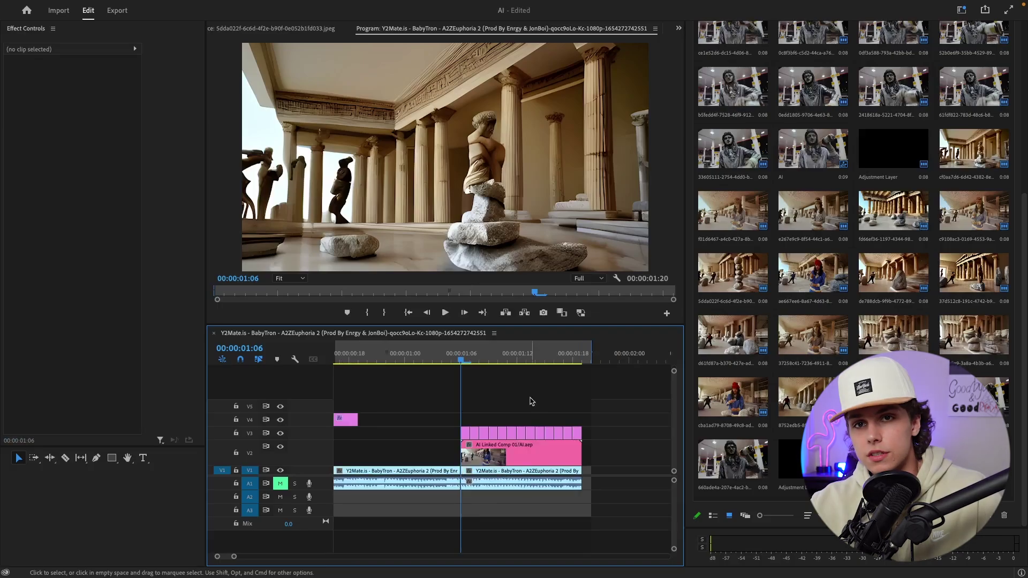
# - Move the original airport clip from V1 up to V6 above the stone images and scrub to 00:00:01:13
pyautogui.click(517, 472)
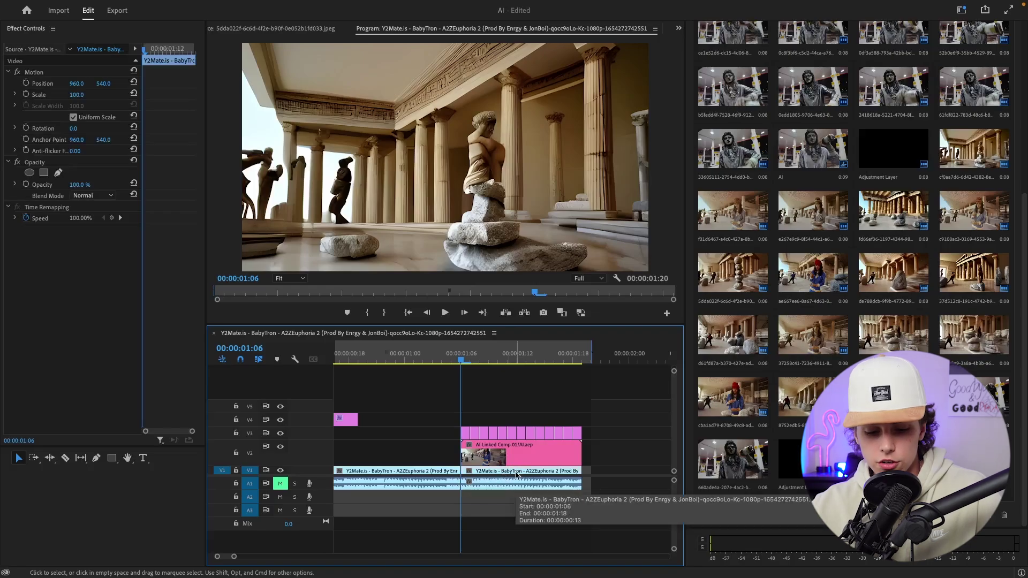
pyautogui.moveTo(517, 473); pyautogui.dragTo(518, 400)
pyautogui.moveTo(468, 358); pyautogui.dragTo(528, 356)
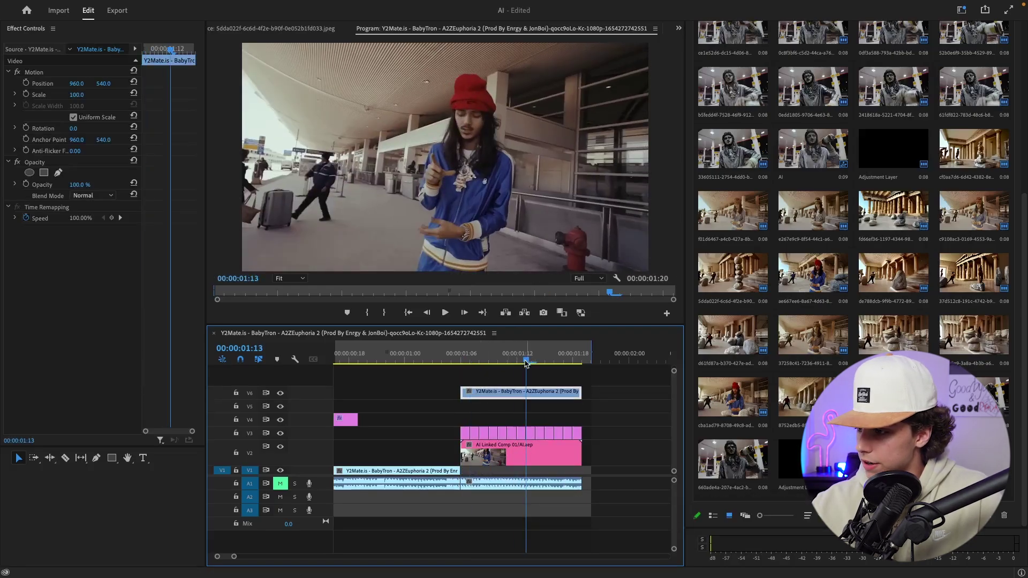
# - Look up the option for replacing the V6 clip with an After Effects composition, and delete that clip
pyautogui.rightClick(509, 397)
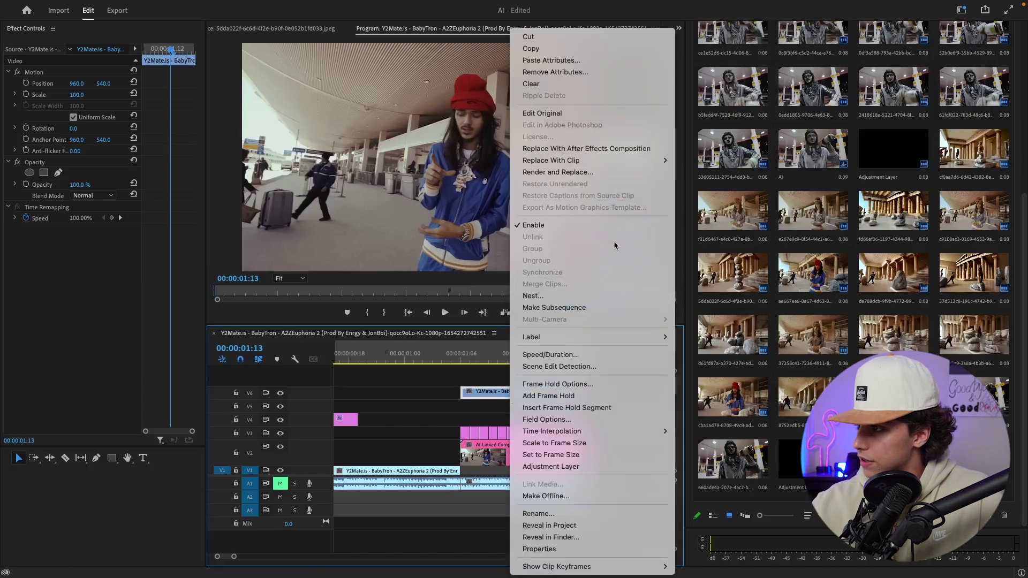
pyautogui.click(360, 416)
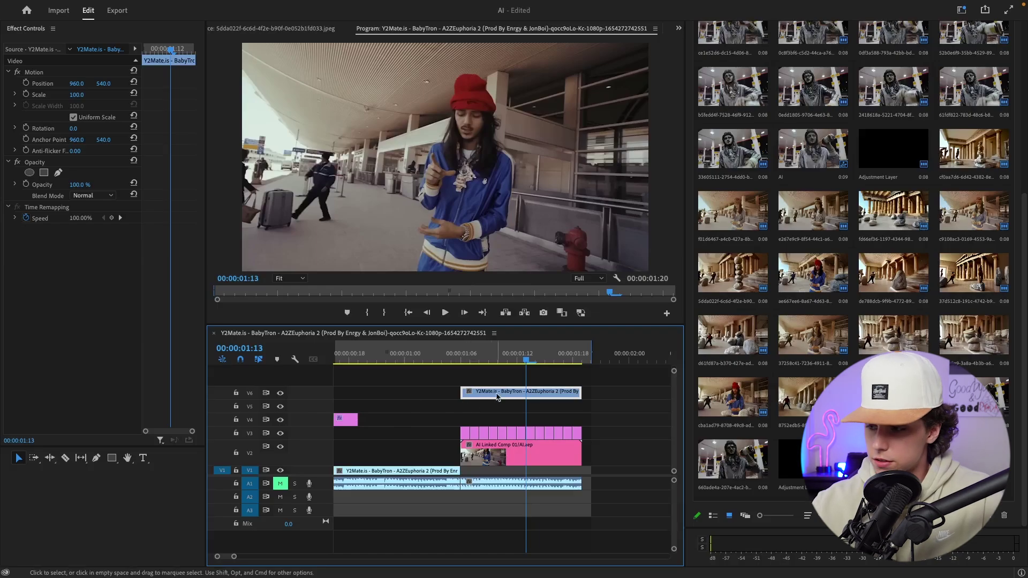
pyautogui.press('Delete')
# - Preview the AI Linked Comp on V2 by scrubbing through it, and move the stone images down to V1 beneath it
pyautogui.doubleClick(494, 455)
pyautogui.moveTo(461, 299); pyautogui.dragTo(617, 291)
pyautogui.click(538, 406)
pyautogui.moveTo(520, 453)
pyautogui.mouseDown()
pyautogui.moveTo(493, 459)
pyautogui.moveTo(505, 424)
pyautogui.moveTo(506, 449)
pyautogui.mouseUp()
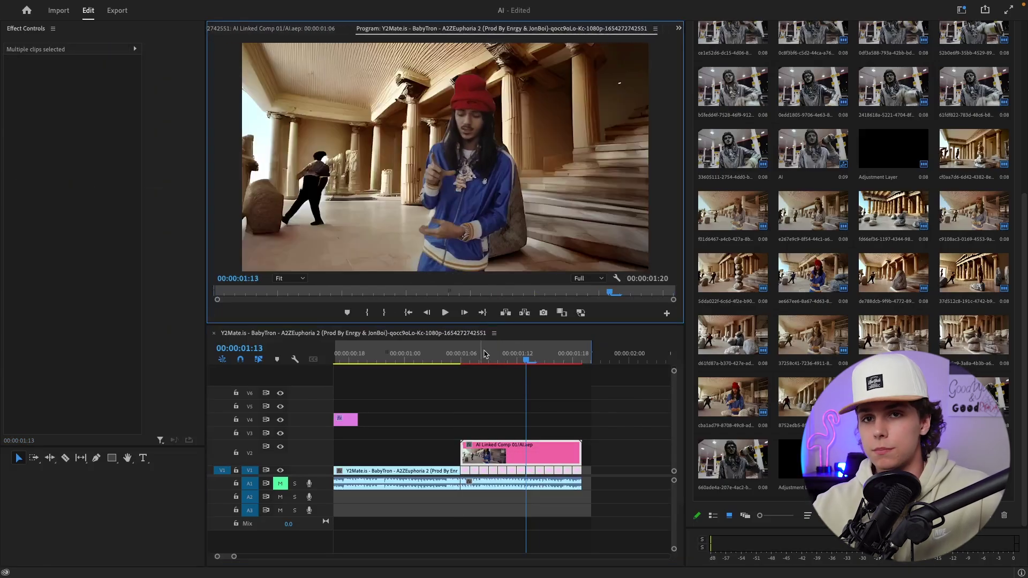
# - Play back the timeline through the airport shot into the composited stone background section
pyautogui.moveTo(474, 353); pyautogui.dragTo(358, 351)
pyautogui.press('space')
pyautogui.click(417, 350)
pyautogui.press('space')
pyautogui.click(466, 349)
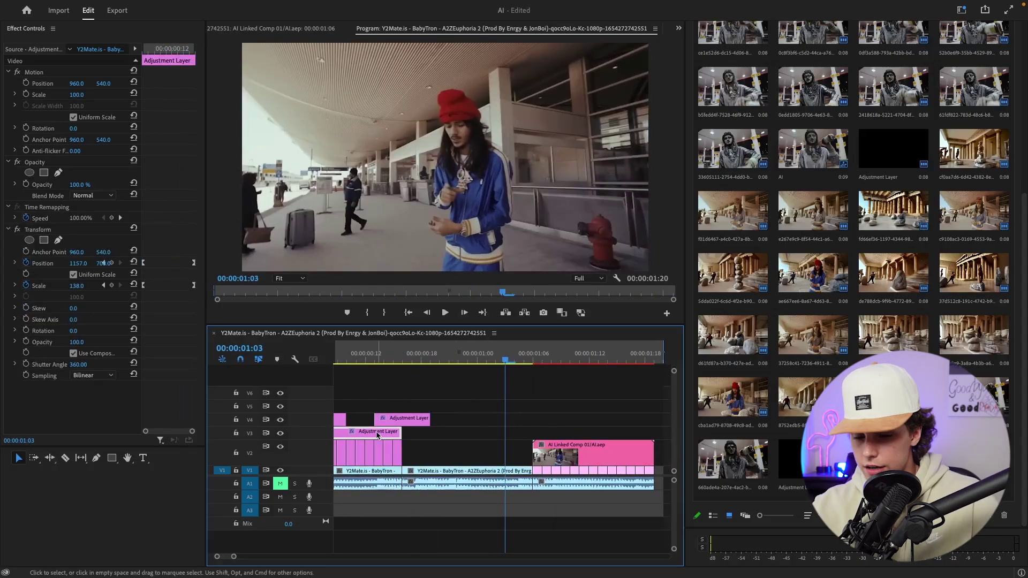
# - Duplicate the V3 zoom adjustment layer above AI Linked Comp 01 and extend the copy to the end of the comp
pyautogui.moveTo(382, 434); pyautogui.dragTo(592, 436)
pyautogui.scroll(-2, 579, 438)
pyautogui.moveTo(503, 433); pyautogui.dragTo(539, 435)
# - Move the copied layer's ending Transform keyframes to 00:00:01:17 and lower the vertical Position value there to reframe the zoom on the rapper
pyautogui.click(524, 433)
pyautogui.moveTo(166, 254); pyautogui.dragTo(187, 265)
pyautogui.click(187, 47)
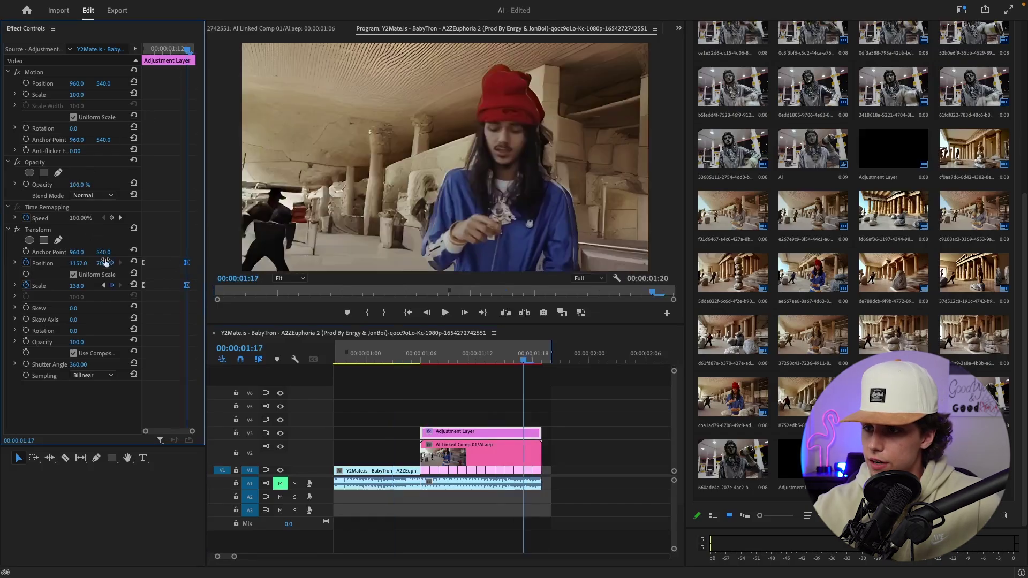
pyautogui.moveTo(103, 263); pyautogui.dragTo(80, 263)
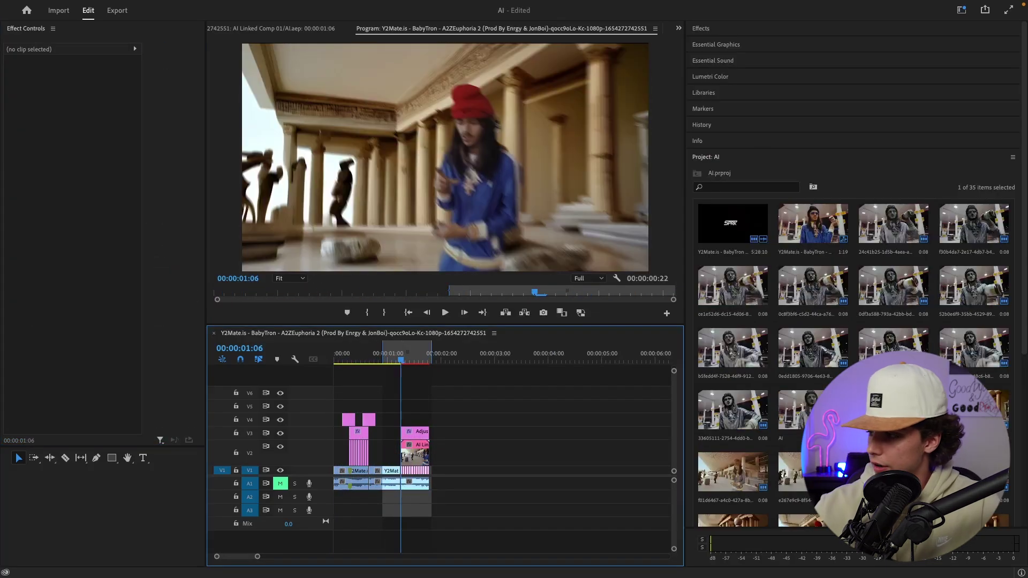
# - Place a short new adjustment layer on V4 spanning the cut into the Ancient Greece section at 00:00:01:06
pyautogui.moveTo(894, 410); pyautogui.dragTo(403, 423)
pyautogui.press('=')
pyautogui.press('=')
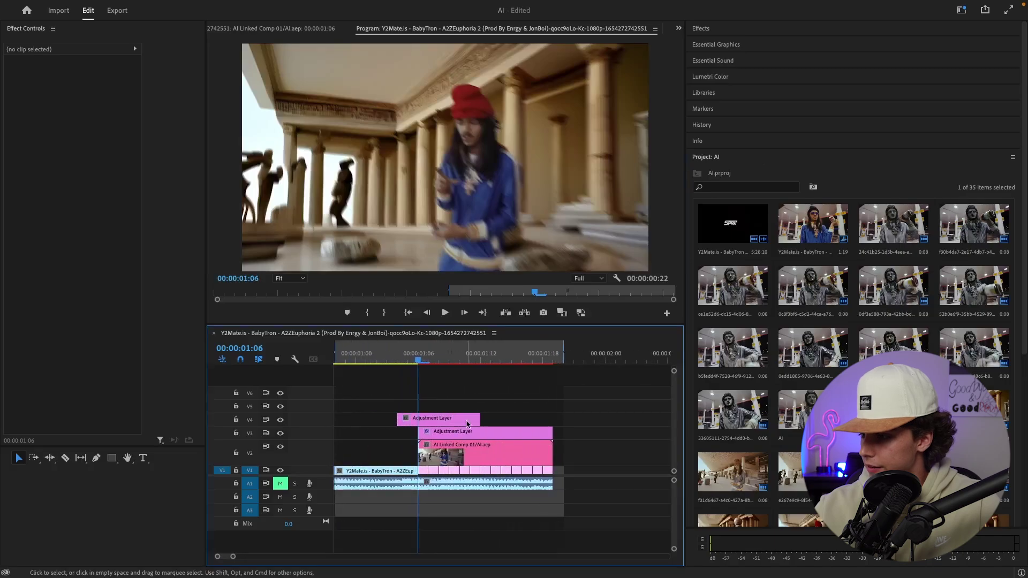
# - Apply the Subtle Shake Flash preset to the V4 adjustment layer over the cut and play back the transition
pyautogui.click(700, 28)
pyautogui.click(704, 142)
pyautogui.click(704, 153)
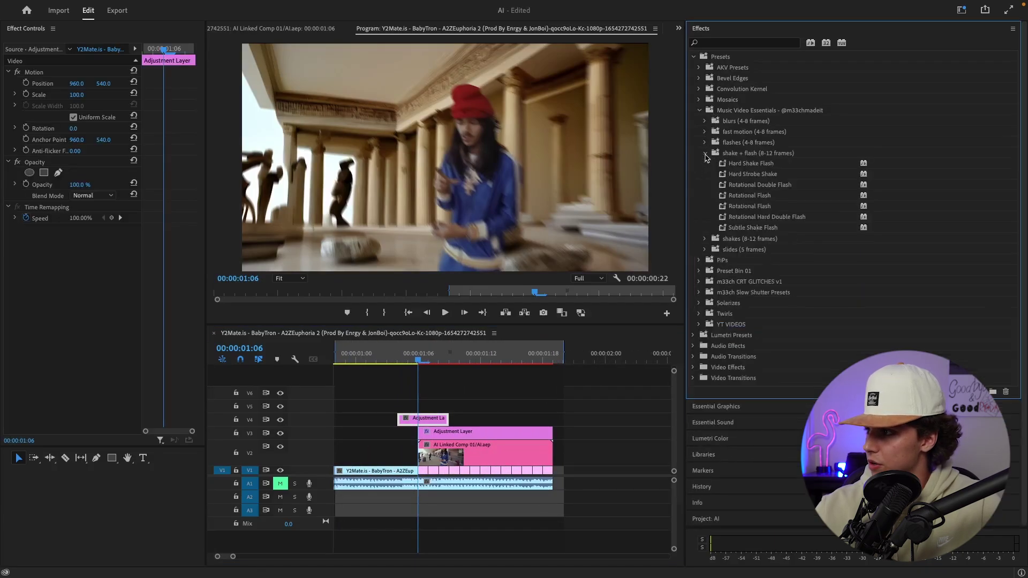
pyautogui.moveTo(766, 226); pyautogui.dragTo(418, 418)
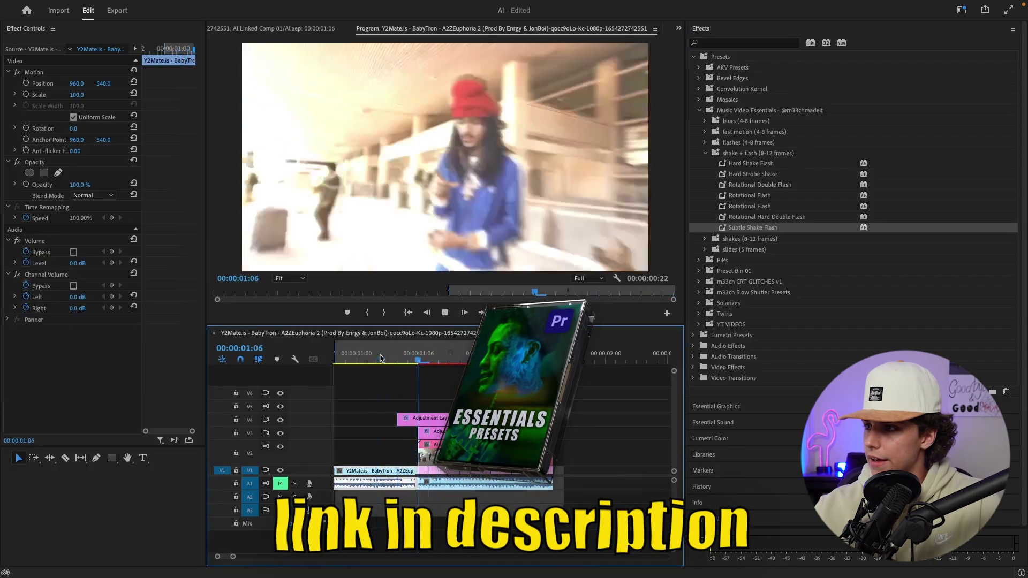
pyautogui.click(380, 359)
pyautogui.press('space')
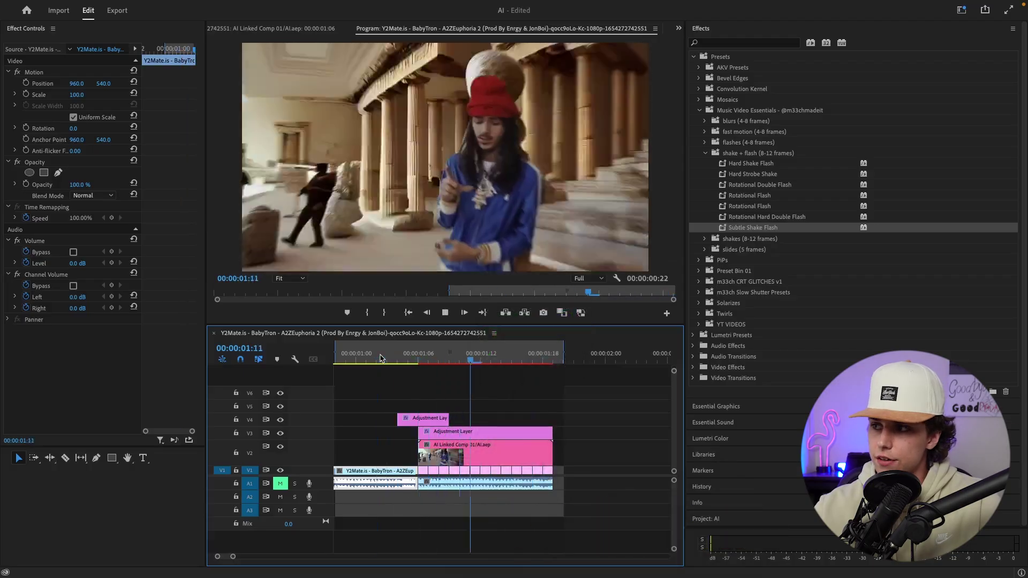